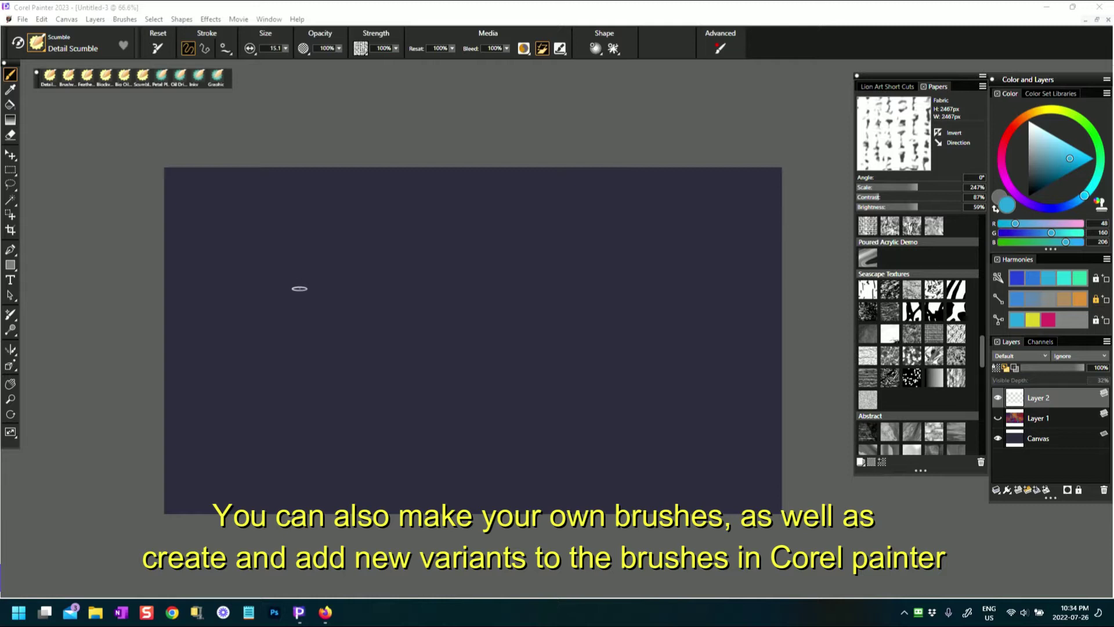
# Select the Big Oily Scumble variant from the Scumble brush category
pyautogui.click(300, 312)
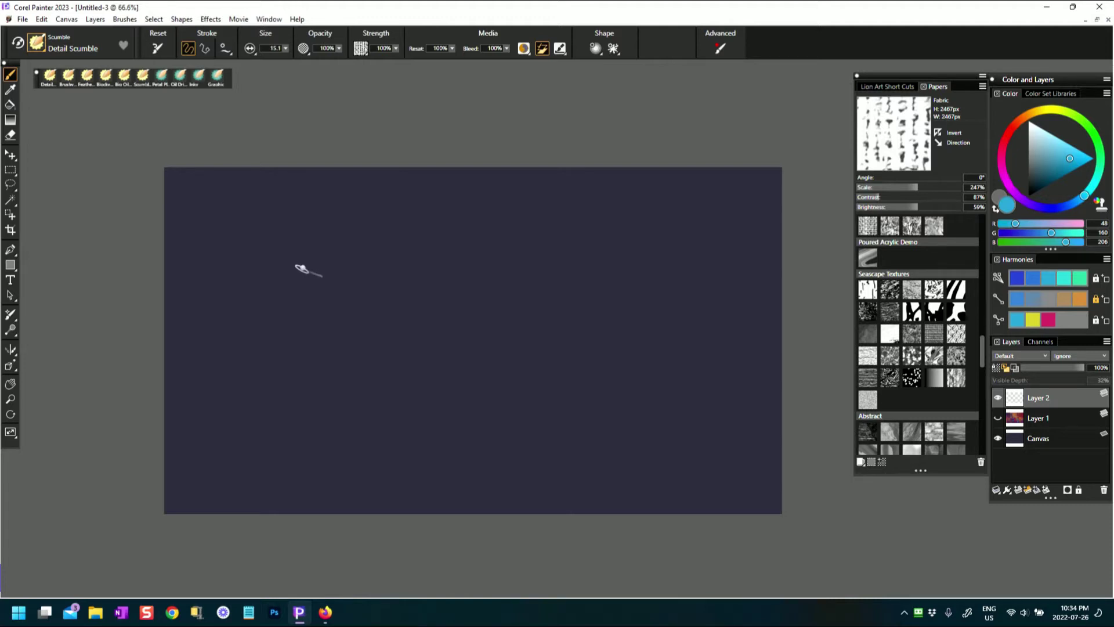
pyautogui.click(37, 42)
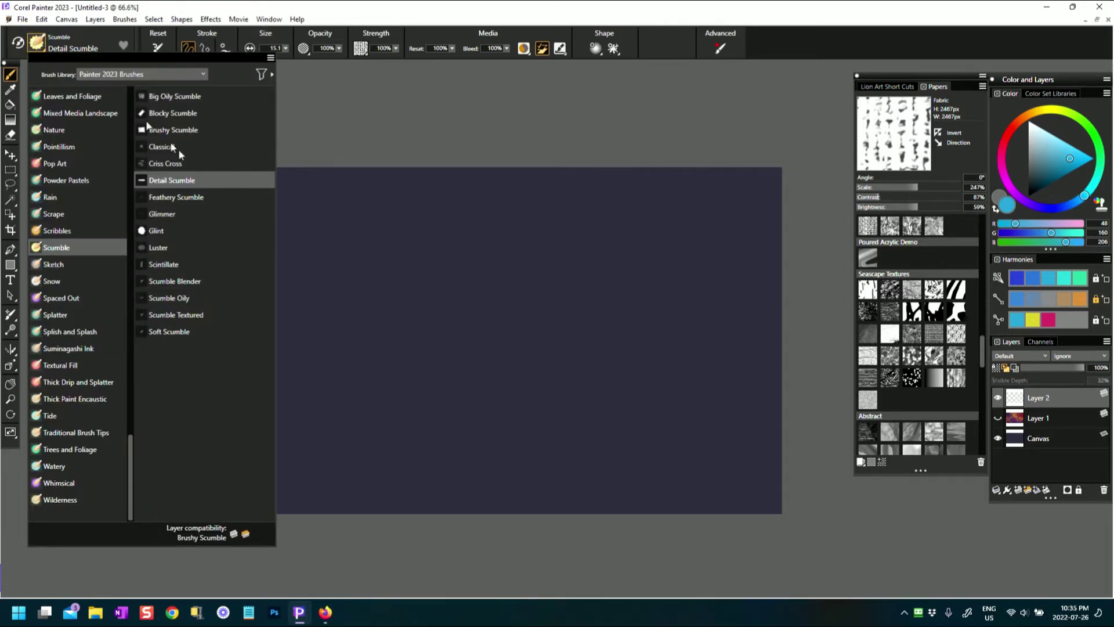
pyautogui.click(199, 96)
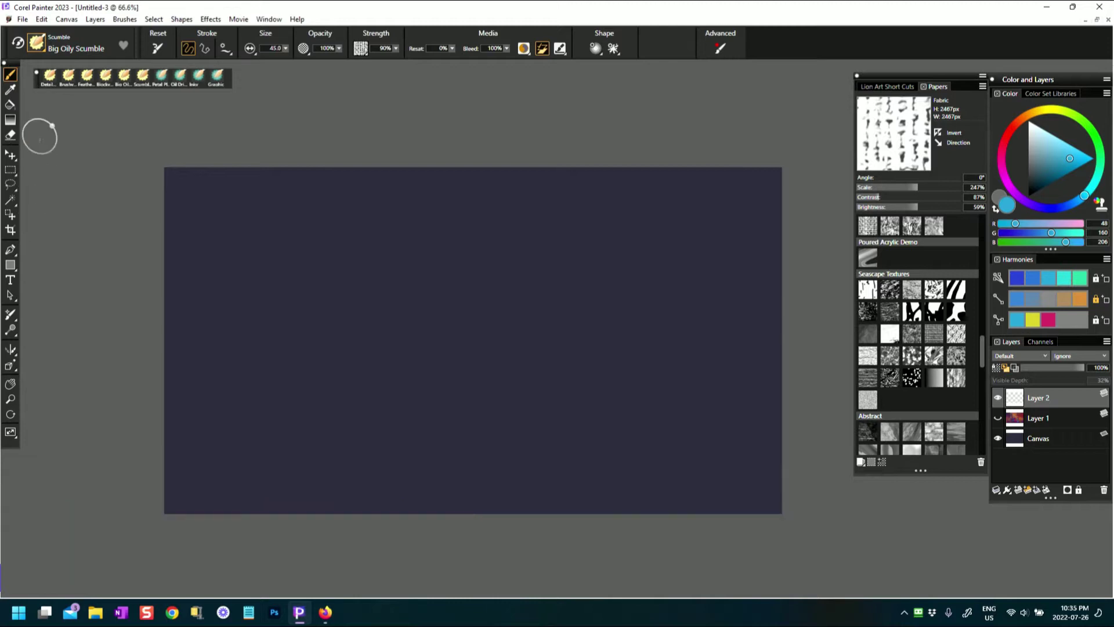
pyautogui.click(36, 43)
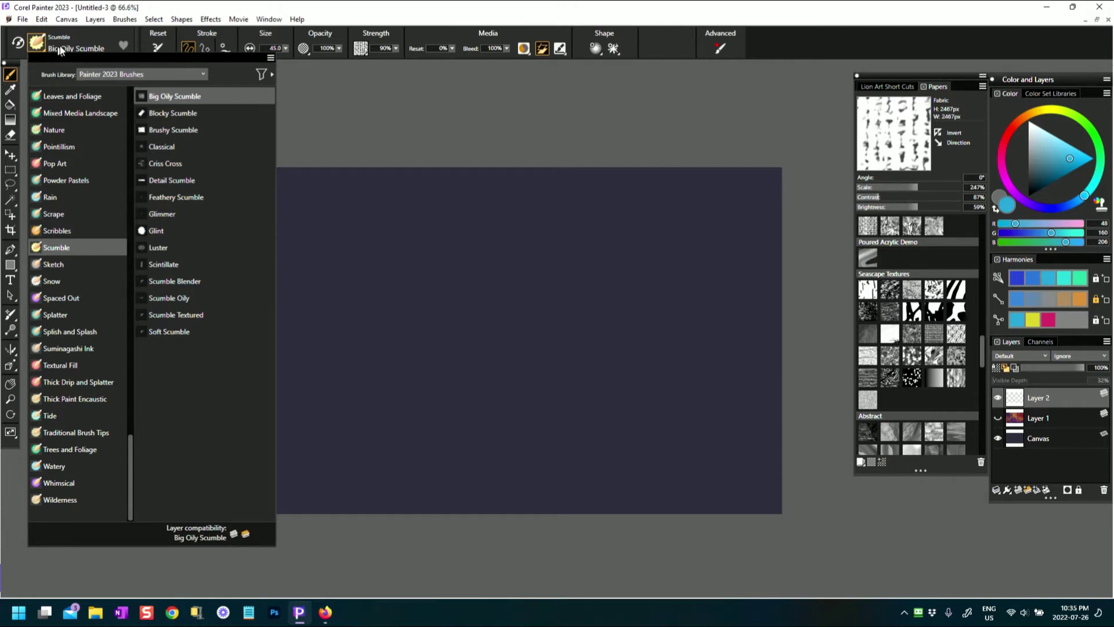
pyautogui.click(323, 204)
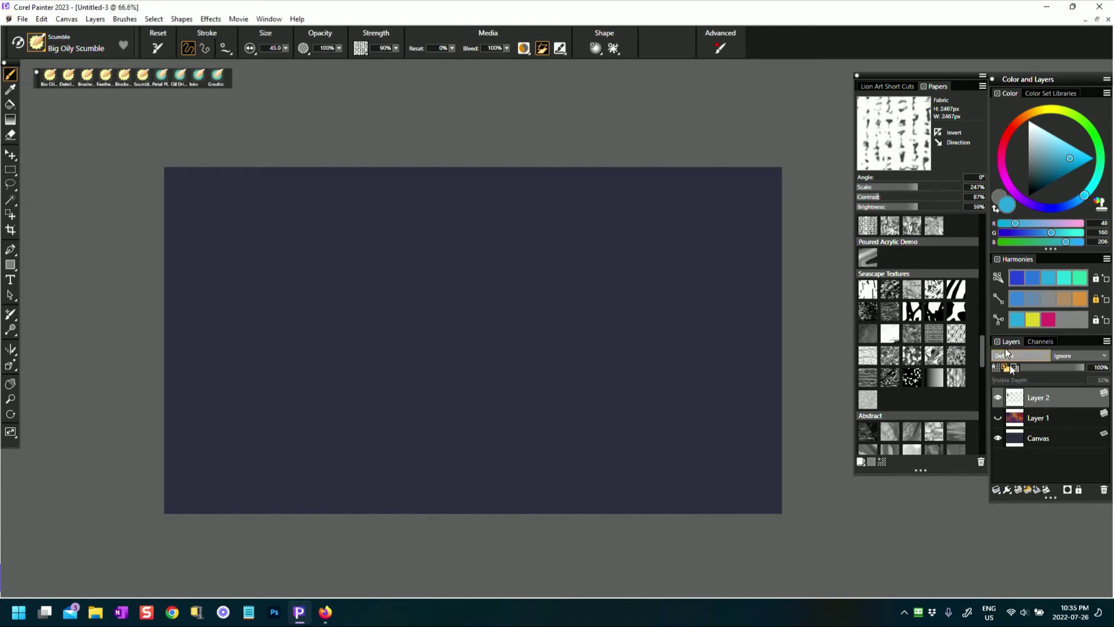
# Pick a muted blue and paint a small patch in the canvas's upper-left corner with the Blocky Scumble variant
pyautogui.click(1061, 161)
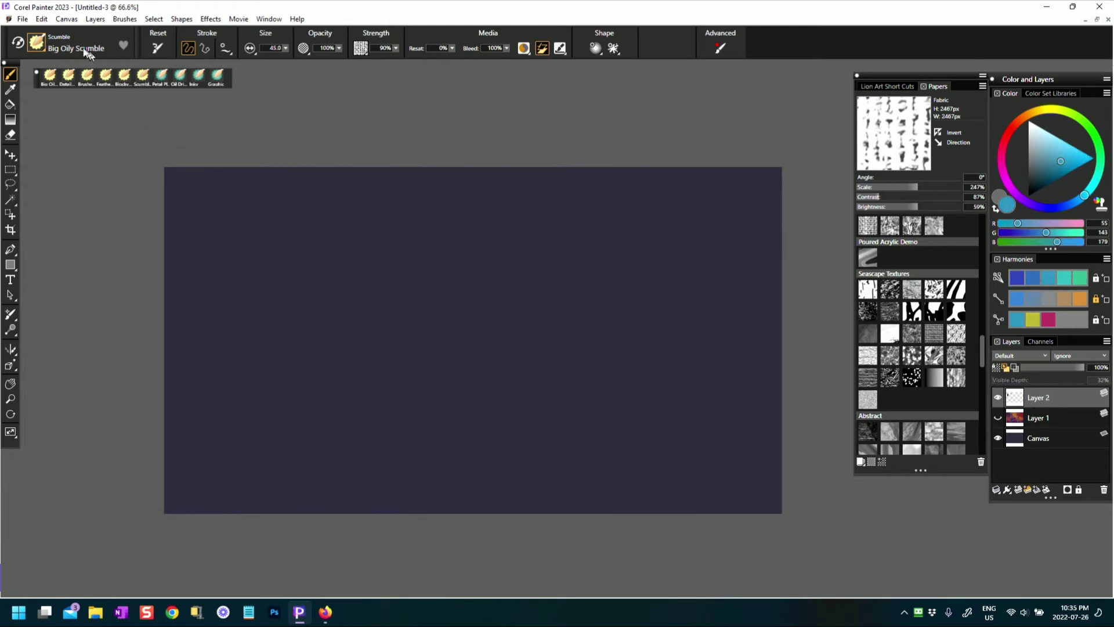
pyautogui.click(37, 43)
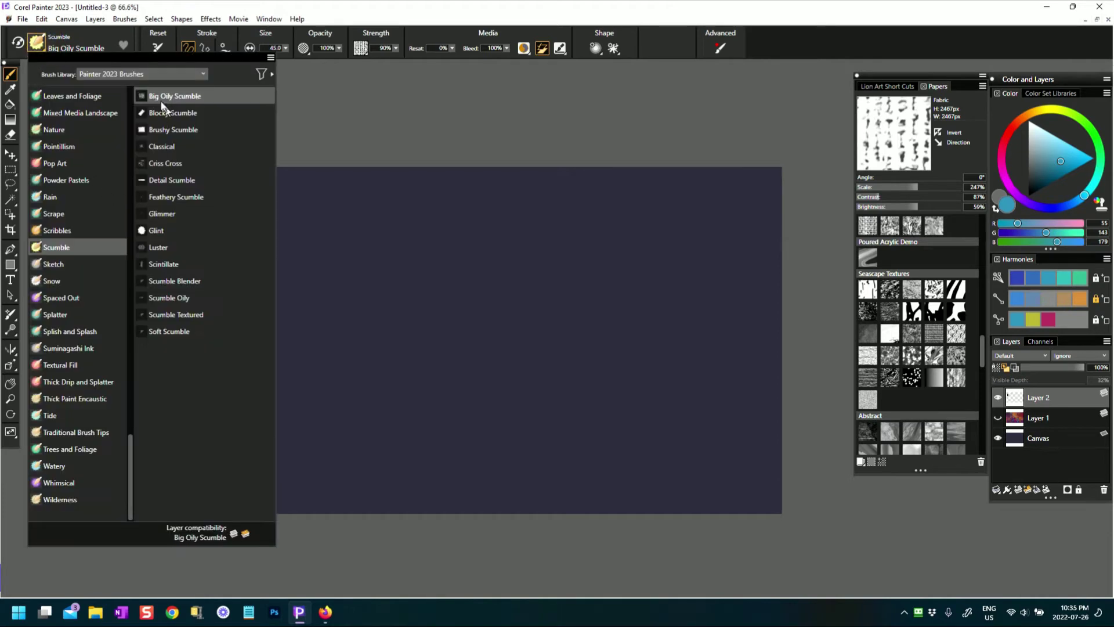
pyautogui.click(308, 198)
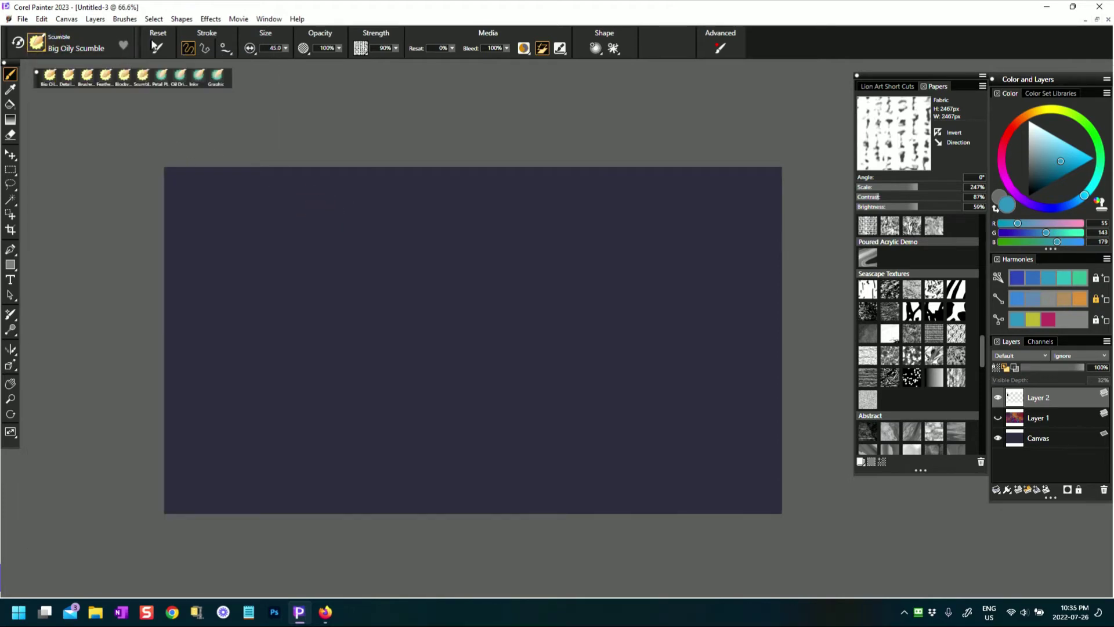
pyautogui.click(37, 43)
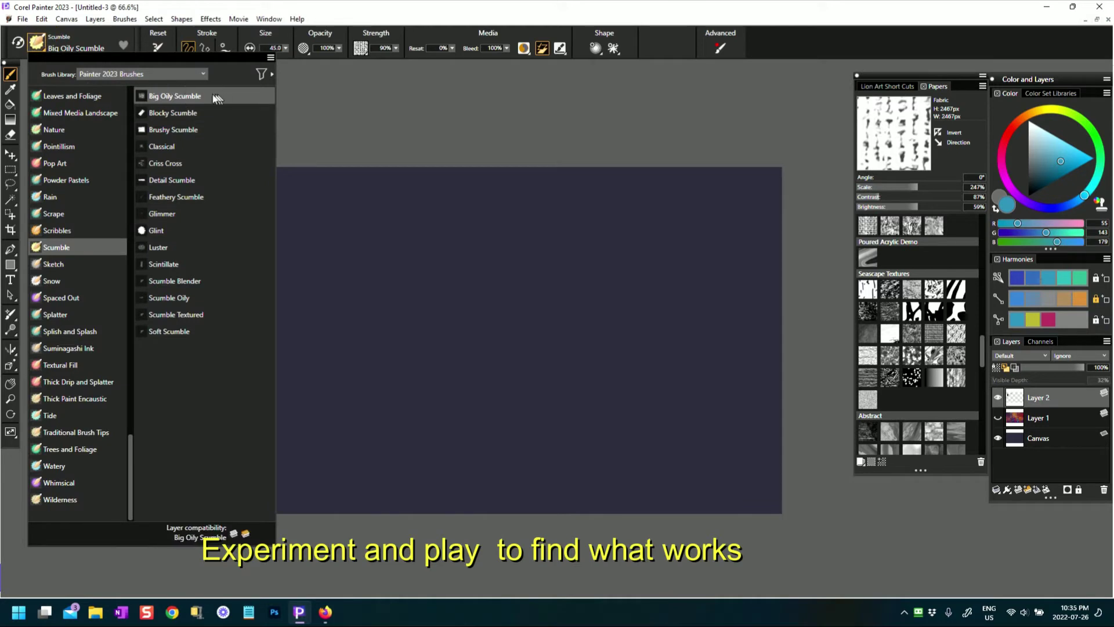
pyautogui.click(168, 113)
pyautogui.moveTo(248, 216)
pyautogui.mouseDown()
pyautogui.moveTo(224, 211)
pyautogui.moveTo(241, 208)
pyautogui.moveTo(241, 230)
pyautogui.moveTo(223, 247)
pyautogui.moveTo(233, 219)
pyautogui.moveTo(213, 217)
pyautogui.mouseUp()
# Paint magenta strokes (RGB 178, 56, 100) over the blue patch and down the canvas's left side
pyautogui.click(1050, 321)
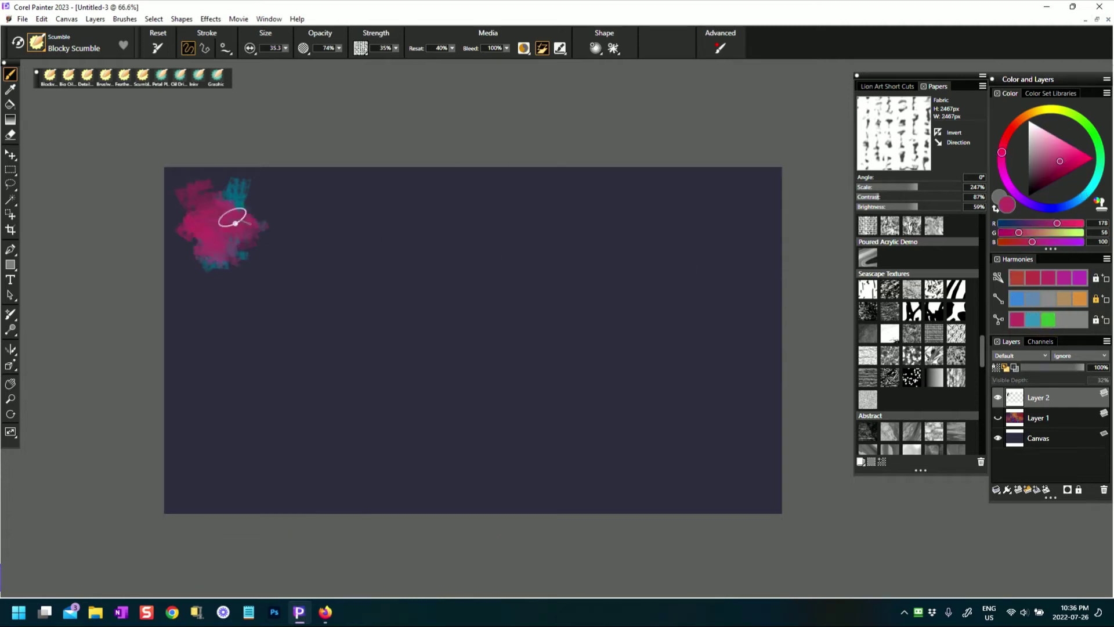
pyautogui.moveTo(263, 286)
pyautogui.mouseDown()
pyautogui.moveTo(224, 298)
pyautogui.moveTo(219, 254)
pyautogui.moveTo(253, 188)
pyautogui.moveTo(242, 237)
pyautogui.moveTo(263, 333)
pyautogui.moveTo(192, 325)
pyautogui.moveTo(326, 302)
pyautogui.mouseUp()
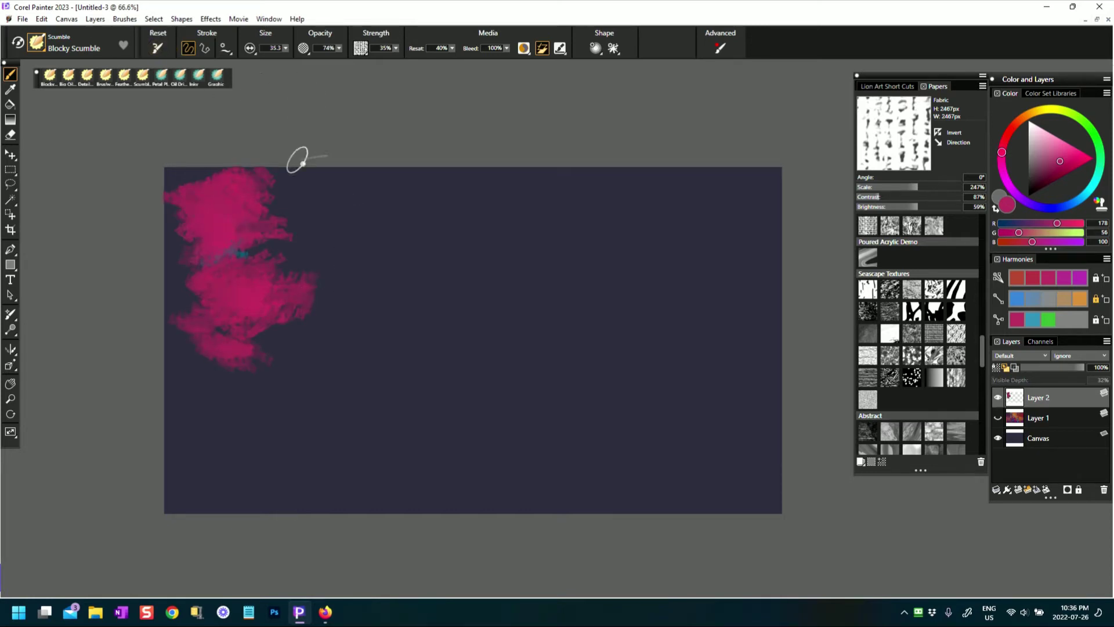
pyautogui.moveTo(281, 232)
pyautogui.mouseDown()
pyautogui.moveTo(258, 203)
pyautogui.moveTo(308, 216)
pyautogui.mouseUp()
# Set the brush size to 169.1 and paint broad magenta and orange strokes across the left half of the canvas
pyautogui.click(286, 48)
pyautogui.moveTo(329, 275)
pyautogui.mouseDown()
pyautogui.moveTo(309, 266)
pyautogui.moveTo(353, 201)
pyautogui.moveTo(285, 336)
pyautogui.moveTo(400, 401)
pyautogui.mouseUp()
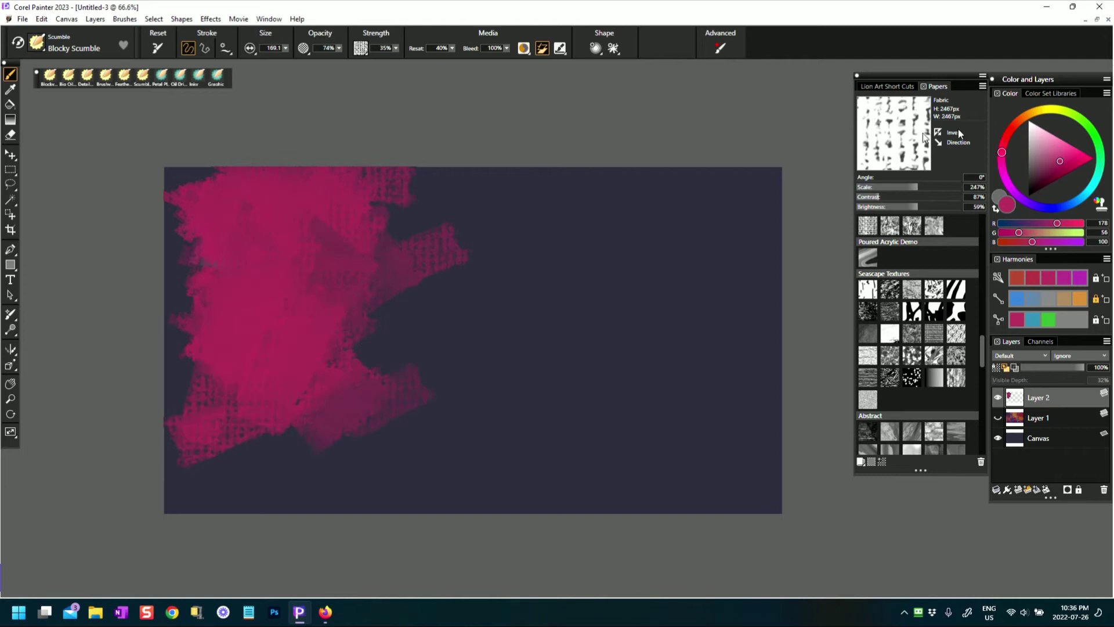
pyautogui.click(1081, 299)
pyautogui.moveTo(264, 261)
pyautogui.mouseDown()
pyautogui.moveTo(388, 328)
pyautogui.moveTo(406, 284)
pyautogui.moveTo(330, 236)
pyautogui.moveTo(279, 358)
pyautogui.moveTo(338, 415)
pyautogui.moveTo(417, 417)
pyautogui.moveTo(450, 385)
pyautogui.mouseUp()
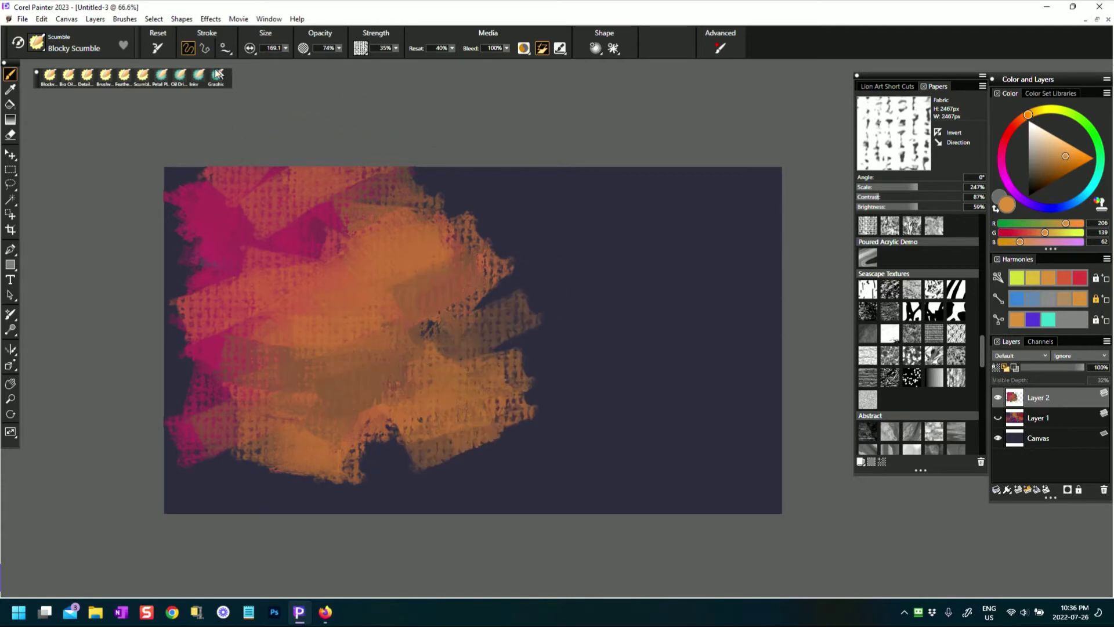
# Set the brush size to 24 and paint orange strokes around the painted area's edges plus a dark brown stroke at its lower right
pyautogui.moveTo(285, 48); pyautogui.dragTo(311, 80)
pyautogui.moveTo(475, 259)
pyautogui.mouseDown()
pyautogui.moveTo(461, 217)
pyautogui.moveTo(444, 217)
pyautogui.moveTo(496, 238)
pyautogui.moveTo(508, 230)
pyautogui.moveTo(490, 186)
pyautogui.moveTo(435, 179)
pyautogui.moveTo(547, 236)
pyautogui.moveTo(505, 207)
pyautogui.moveTo(483, 313)
pyautogui.moveTo(546, 252)
pyautogui.moveTo(536, 281)
pyautogui.moveTo(422, 383)
pyautogui.moveTo(386, 452)
pyautogui.moveTo(392, 440)
pyautogui.moveTo(350, 453)
pyautogui.moveTo(314, 484)
pyautogui.moveTo(263, 491)
pyautogui.moveTo(205, 464)
pyautogui.moveTo(195, 360)
pyautogui.moveTo(238, 371)
pyautogui.mouseUp()
pyautogui.click(1060, 165)
pyautogui.moveTo(1061, 168); pyautogui.dragTo(1040, 176)
pyautogui.moveTo(428, 368)
pyautogui.mouseDown()
pyautogui.moveTo(522, 402)
pyautogui.moveTo(601, 386)
pyautogui.mouseUp()
# Paint saturated red strokes (RGB 202, 16, 25) along the right edge of the orange area, extending toward the canvas's right side
pyautogui.click(1076, 163)
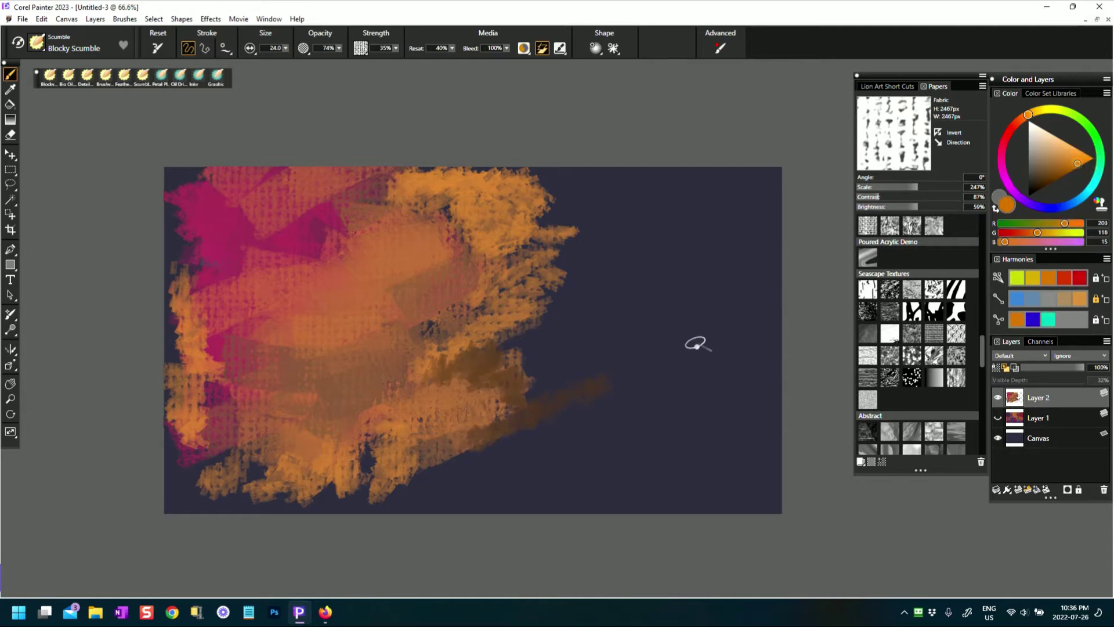
pyautogui.click(1074, 273)
pyautogui.moveTo(475, 285)
pyautogui.mouseDown()
pyautogui.moveTo(528, 265)
pyautogui.moveTo(540, 333)
pyautogui.moveTo(534, 238)
pyautogui.moveTo(502, 181)
pyautogui.moveTo(545, 191)
pyautogui.mouseUp()
pyautogui.moveTo(558, 260); pyautogui.dragTo(531, 357)
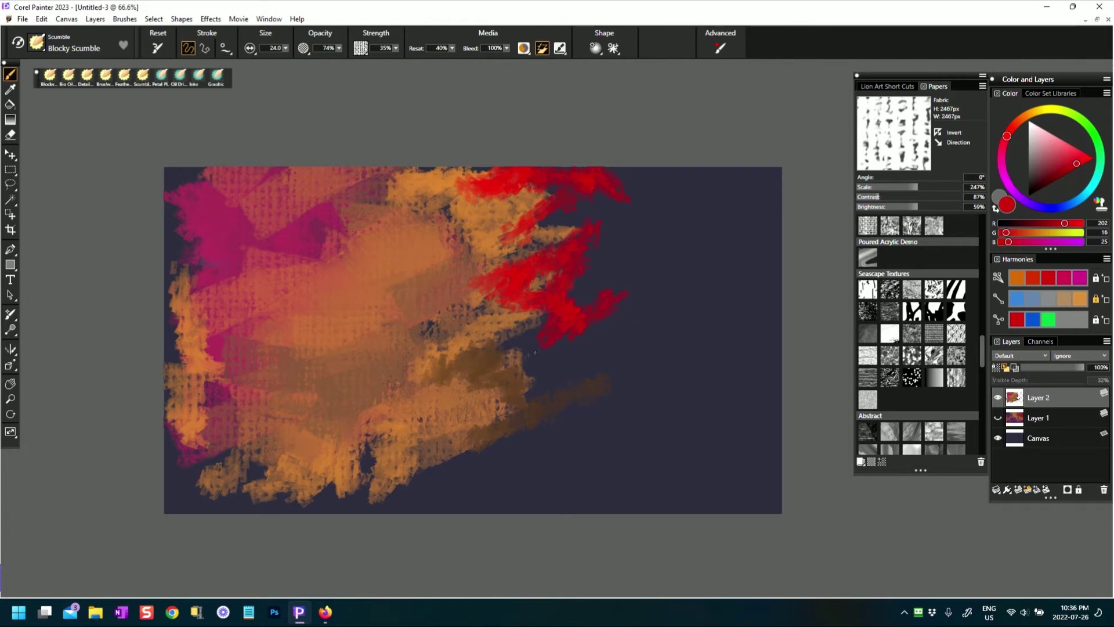
# Paint vivid magenta strokes (RGB 201, 17, 134) along the lower edge, in the upper-left corner and around the red area
pyautogui.click(1076, 280)
pyautogui.moveTo(520, 305)
pyautogui.mouseDown()
pyautogui.moveTo(443, 415)
pyautogui.moveTo(483, 437)
pyautogui.moveTo(336, 460)
pyautogui.mouseUp()
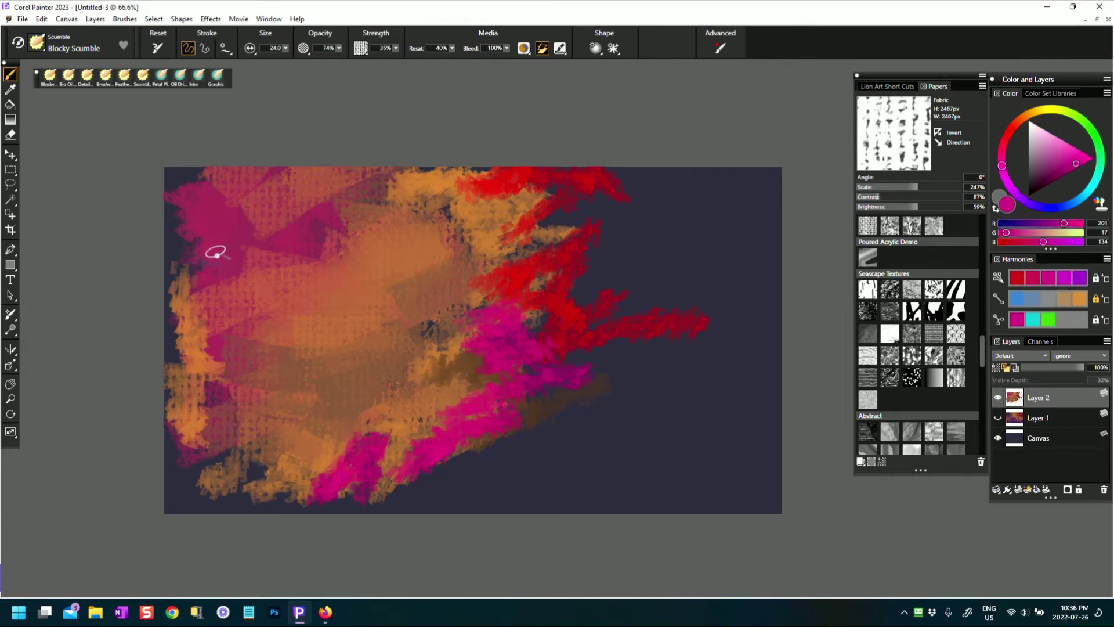
pyautogui.moveTo(181, 227); pyautogui.dragTo(191, 177)
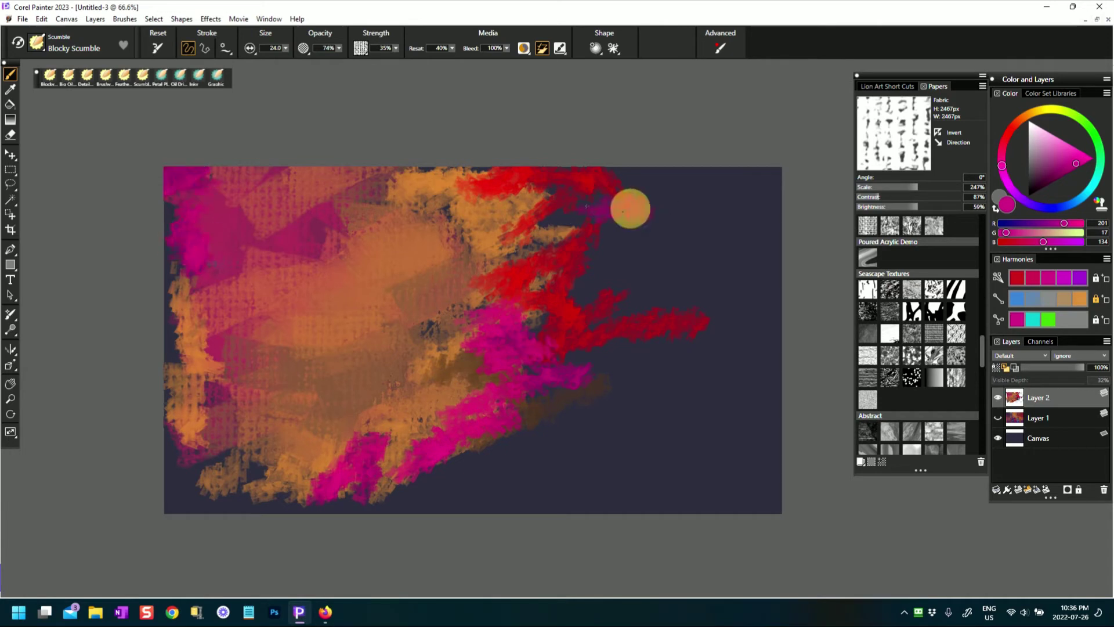
pyautogui.moveTo(542, 176)
pyautogui.mouseDown()
pyautogui.moveTo(625, 182)
pyautogui.moveTo(661, 224)
pyautogui.mouseUp()
pyautogui.moveTo(517, 229); pyautogui.dragTo(639, 228)
pyautogui.moveTo(725, 228); pyautogui.dragTo(633, 284)
pyautogui.moveTo(525, 301); pyautogui.dragTo(593, 323)
pyautogui.moveTo(530, 343); pyautogui.dragTo(607, 363)
pyautogui.moveTo(515, 441)
pyautogui.mouseDown()
pyautogui.moveTo(451, 445)
pyautogui.moveTo(408, 477)
pyautogui.mouseUp()
pyautogui.moveTo(513, 390); pyautogui.dragTo(626, 377)
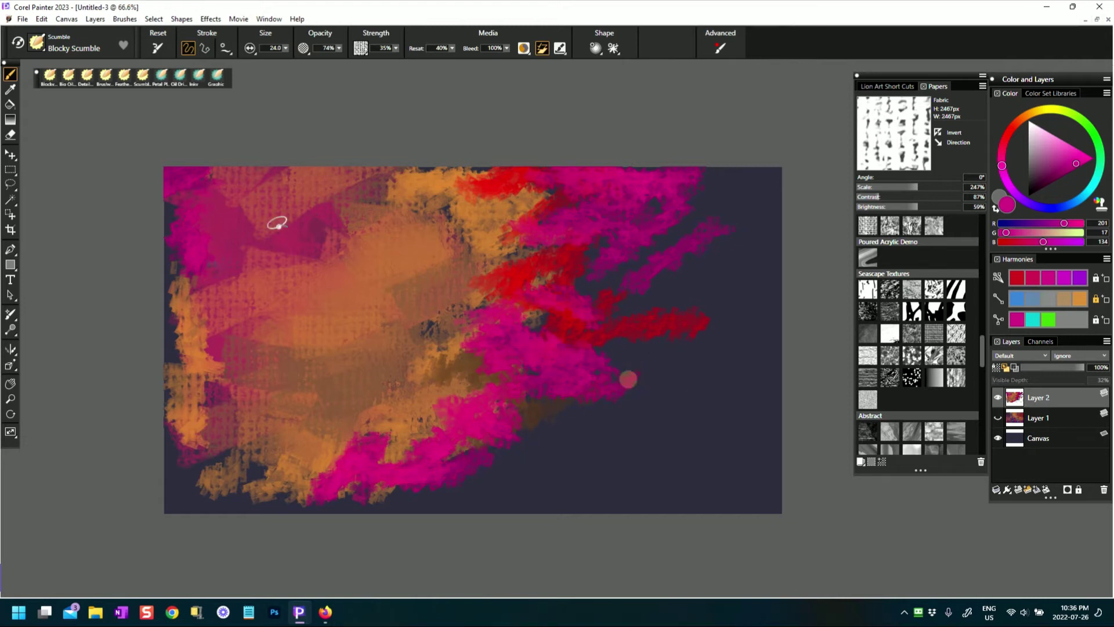
pyautogui.moveTo(680, 287); pyautogui.dragTo(677, 308)
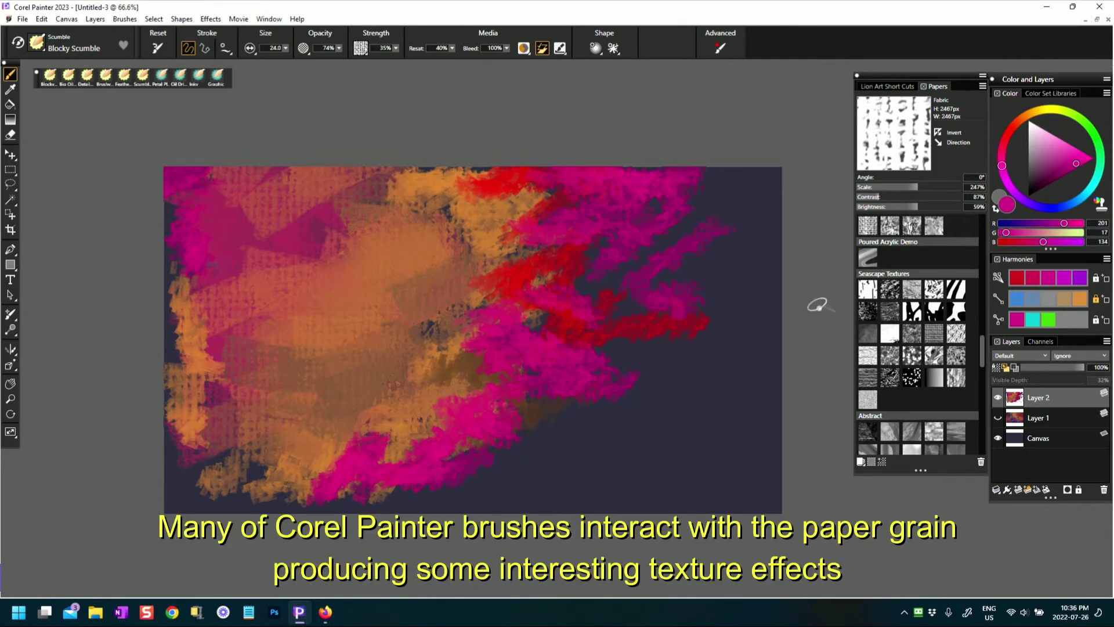
# Paint bright green strokes beside the red and magenta area, plus a dark green stroke toward the upper right
pyautogui.click(1049, 321)
pyautogui.moveTo(525, 286)
pyautogui.mouseDown()
pyautogui.moveTo(612, 265)
pyautogui.moveTo(691, 368)
pyautogui.mouseUp()
pyautogui.click(1038, 182)
pyautogui.moveTo(566, 281)
pyautogui.mouseDown()
pyautogui.moveTo(643, 273)
pyautogui.moveTo(657, 252)
pyautogui.moveTo(725, 223)
pyautogui.mouseUp()
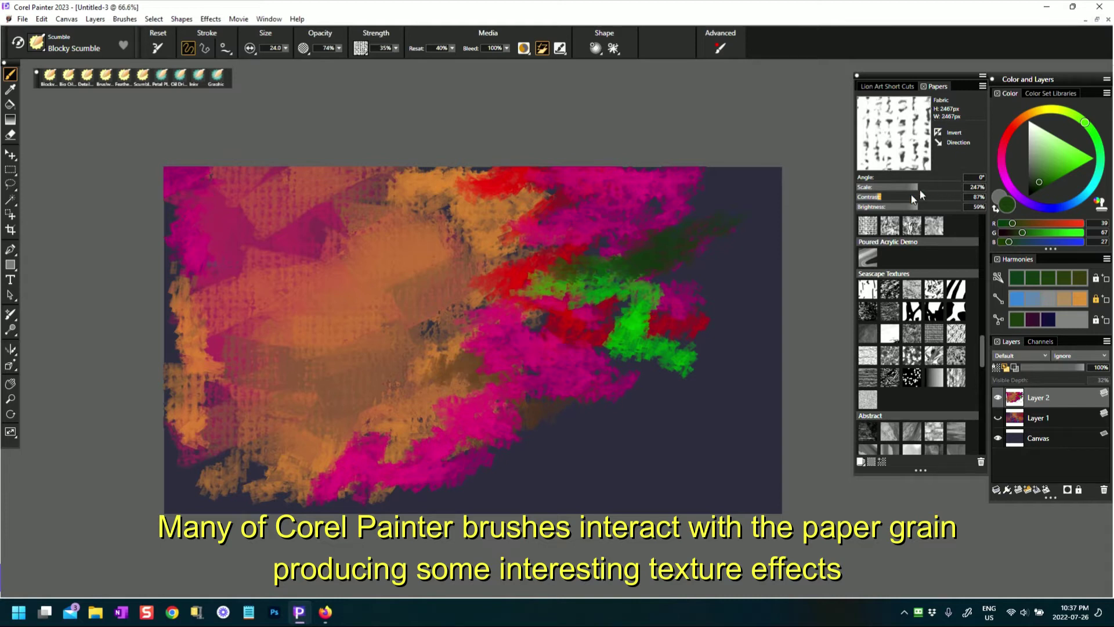
# Set the Fabric paper scale to 159% and add dark green strokes in the canvas's upper right
pyautogui.moveTo(919, 187)
pyautogui.mouseDown()
pyautogui.moveTo(951, 187)
pyautogui.moveTo(893, 189)
pyautogui.moveTo(921, 187)
pyautogui.moveTo(892, 186)
pyautogui.mouseUp()
pyautogui.moveTo(694, 246); pyautogui.dragTo(609, 249)
pyautogui.click(665, 201)
pyautogui.moveTo(664, 201); pyautogui.dragTo(687, 177)
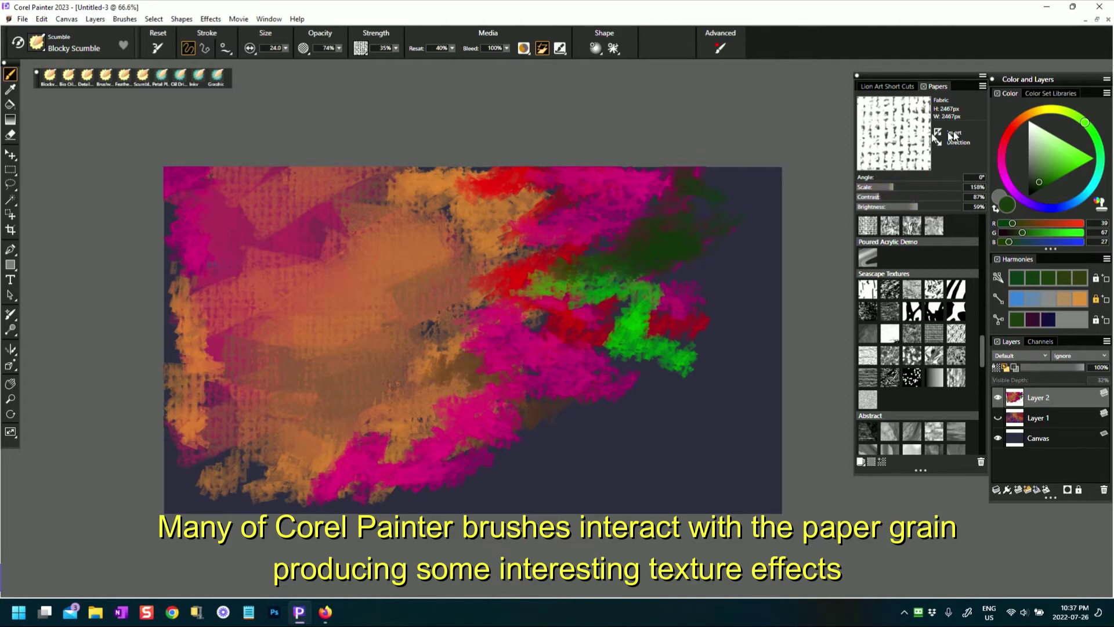
# Paint light green strokes (RGB 141, 198, 118) over the upper right, raising the Fabric paper scale to 354% partway through
pyautogui.click(1049, 149)
pyautogui.moveTo(679, 220)
pyautogui.mouseDown()
pyautogui.moveTo(603, 266)
pyautogui.moveTo(647, 254)
pyautogui.moveTo(705, 177)
pyautogui.moveTo(743, 194)
pyautogui.moveTo(754, 232)
pyautogui.mouseUp()
pyautogui.moveTo(892, 189); pyautogui.dragTo(947, 186)
pyautogui.moveTo(699, 264)
pyautogui.mouseDown()
pyautogui.moveTo(769, 253)
pyautogui.moveTo(680, 282)
pyautogui.mouseUp()
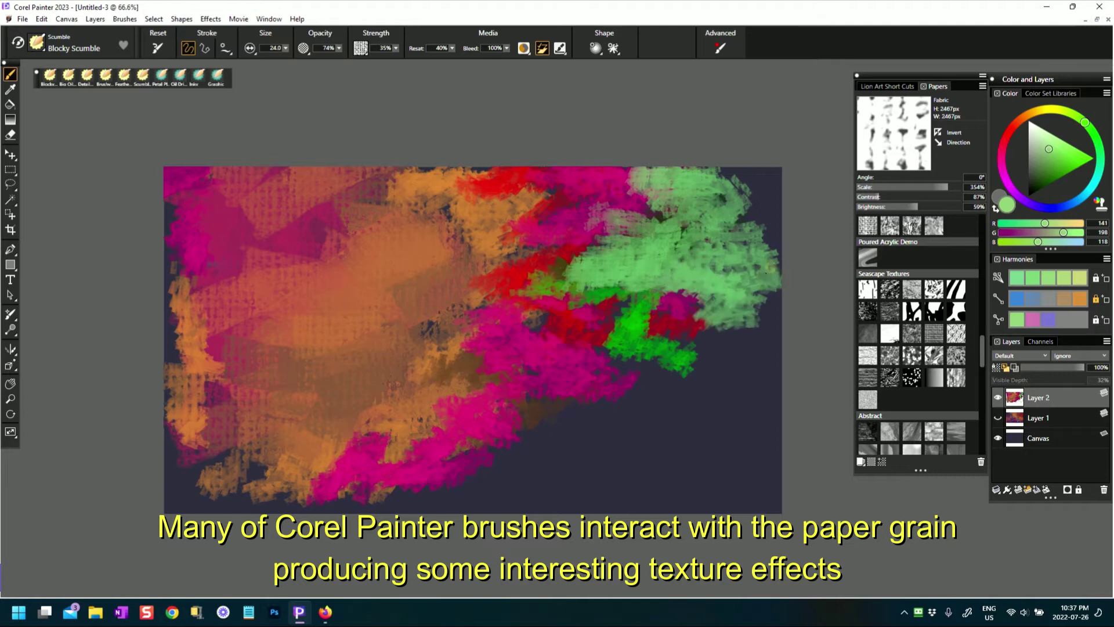
pyautogui.moveTo(764, 276); pyautogui.dragTo(732, 185)
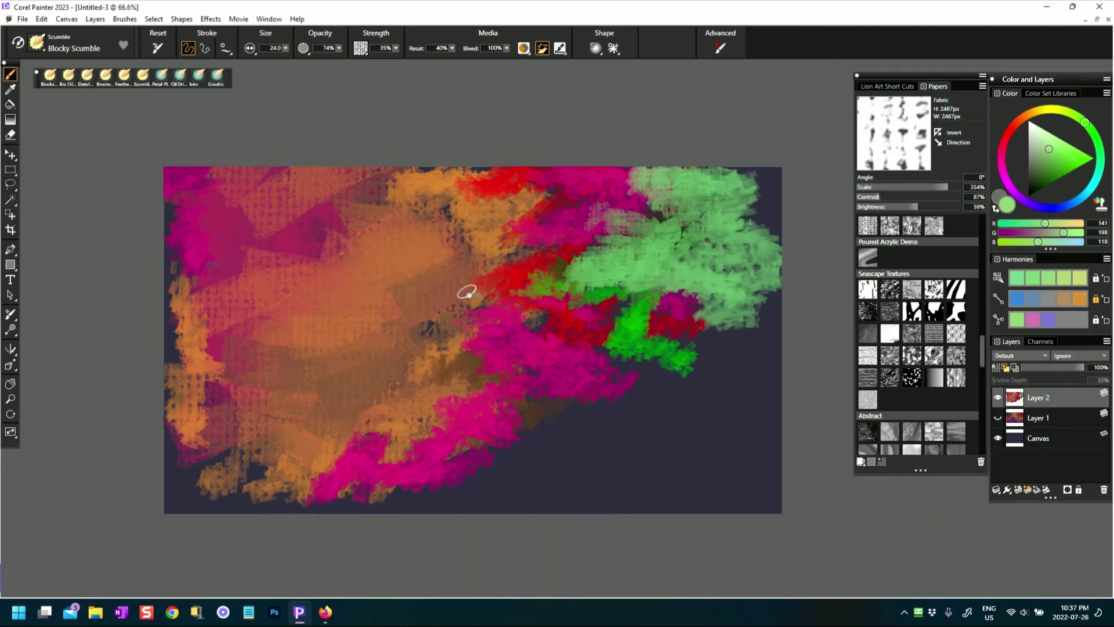
# Sample orange-brown and muted magenta from the painting and brush them over the center, lower edge and right side
pyautogui.keyDown('alt'); pyautogui.click(438, 264); pyautogui.keyUp('alt')
pyautogui.moveTo(496, 261)
pyautogui.mouseDown()
pyautogui.moveTo(599, 316)
pyautogui.moveTo(576, 395)
pyautogui.moveTo(503, 443)
pyautogui.mouseUp()
pyautogui.keyDown('alt'); pyautogui.click(488, 404); pyautogui.keyUp('alt')
pyautogui.moveTo(598, 396); pyautogui.dragTo(683, 414)
pyautogui.moveTo(666, 335)
pyautogui.mouseDown()
pyautogui.moveTo(599, 362)
pyautogui.moveTo(640, 341)
pyautogui.moveTo(717, 377)
pyautogui.moveTo(677, 308)
pyautogui.mouseUp()
pyautogui.moveTo(626, 206)
pyautogui.mouseDown()
pyautogui.moveTo(732, 193)
pyautogui.moveTo(752, 174)
pyautogui.moveTo(790, 248)
pyautogui.mouseUp()
pyautogui.moveTo(419, 439); pyautogui.dragTo(577, 436)
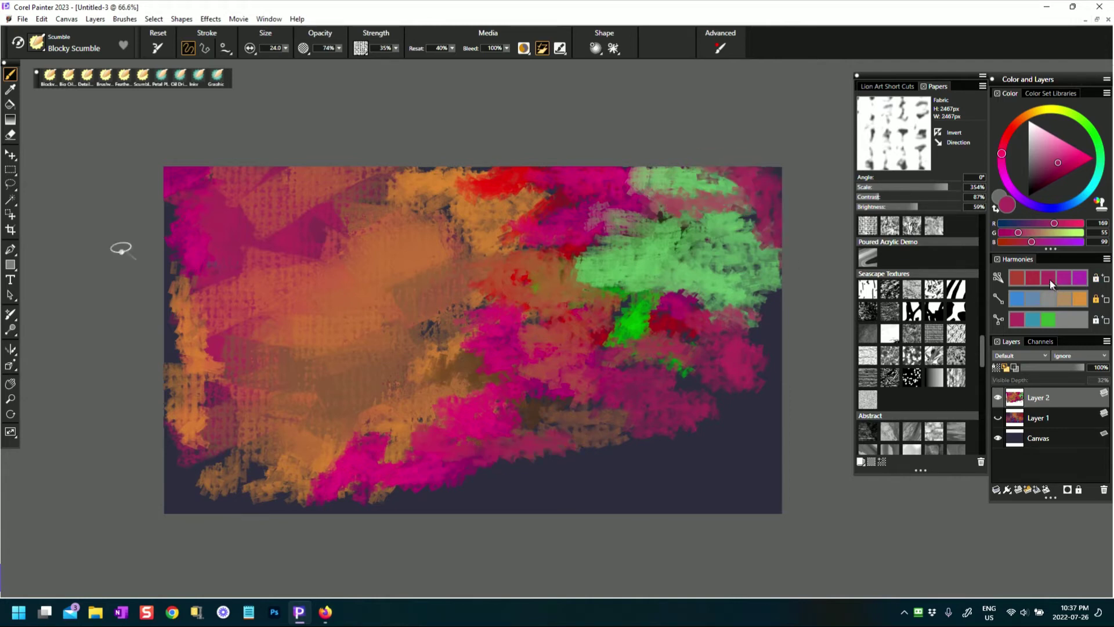
# Paint reddish-brown strokes (RGB 168, 71, 56) along the lower right, enlarging the brush size to 48.5
pyautogui.moveTo(683, 432)
pyautogui.mouseDown()
pyautogui.moveTo(746, 442)
pyautogui.moveTo(748, 397)
pyautogui.mouseUp()
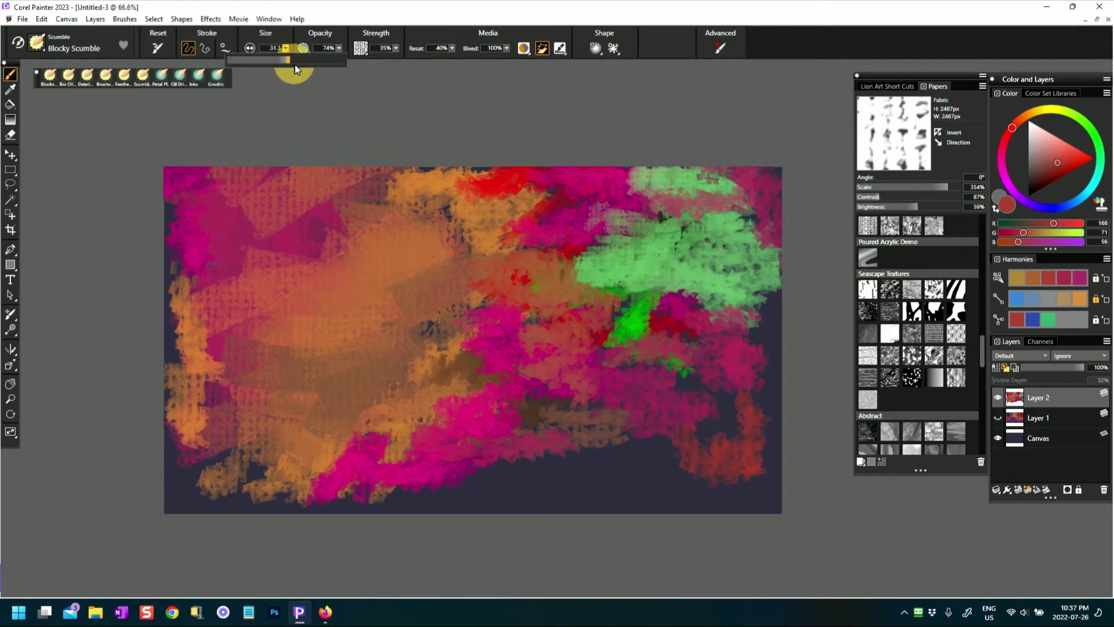
pyautogui.moveTo(597, 450)
pyautogui.mouseDown()
pyautogui.moveTo(673, 495)
pyautogui.moveTo(610, 477)
pyautogui.moveTo(610, 495)
pyautogui.moveTo(519, 458)
pyautogui.mouseUp()
# Set the Fabric paper grain to an angle of 244° and a scale of 263%
pyautogui.click(360, 48)
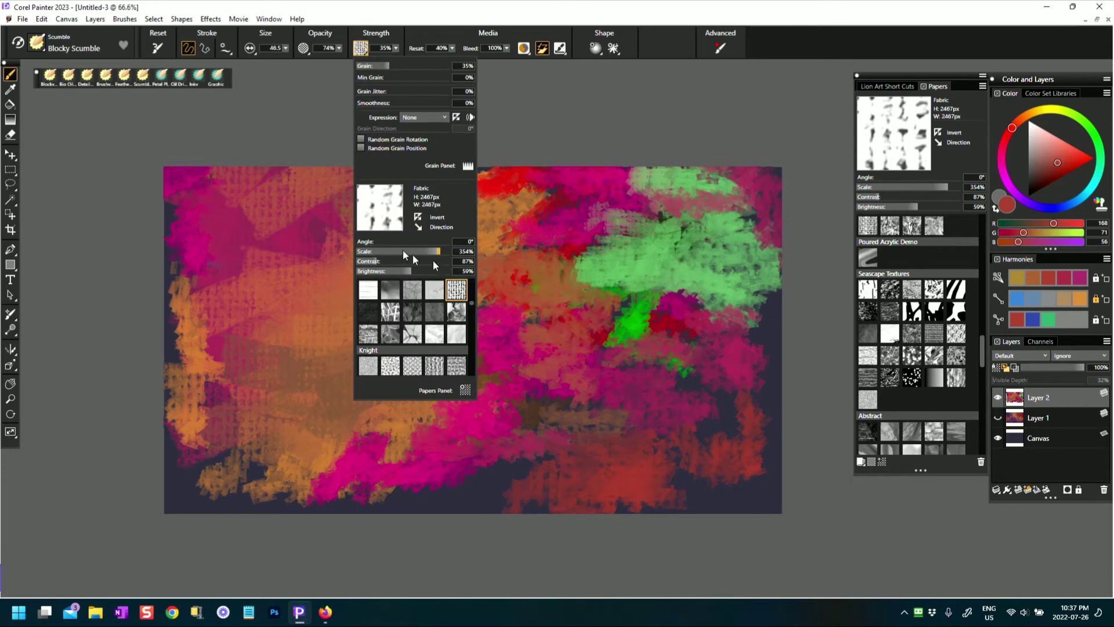
pyautogui.click(430, 243)
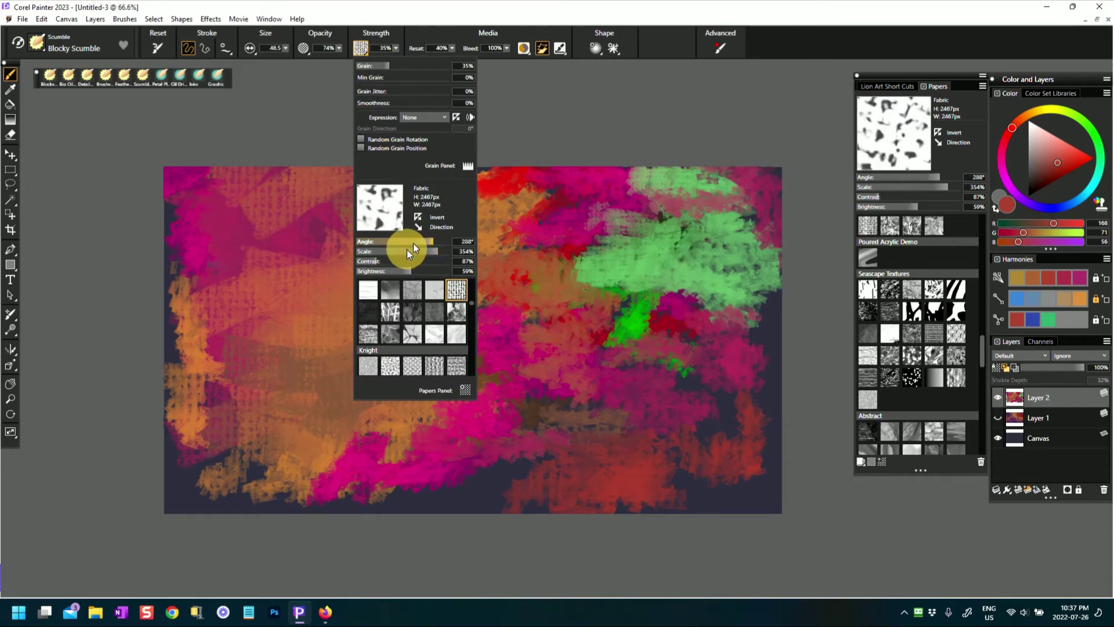
pyautogui.click(436, 242)
pyautogui.click(423, 251)
pyautogui.click(417, 249)
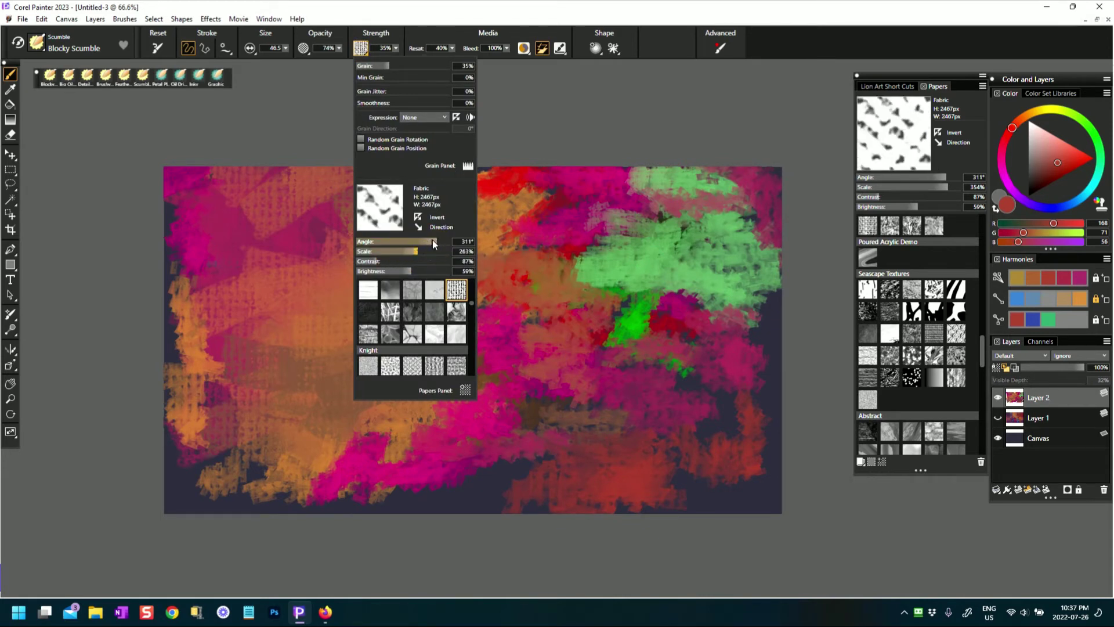
pyautogui.click(423, 241)
pyautogui.click(416, 243)
pyautogui.moveTo(416, 243); pyautogui.dragTo(418, 242)
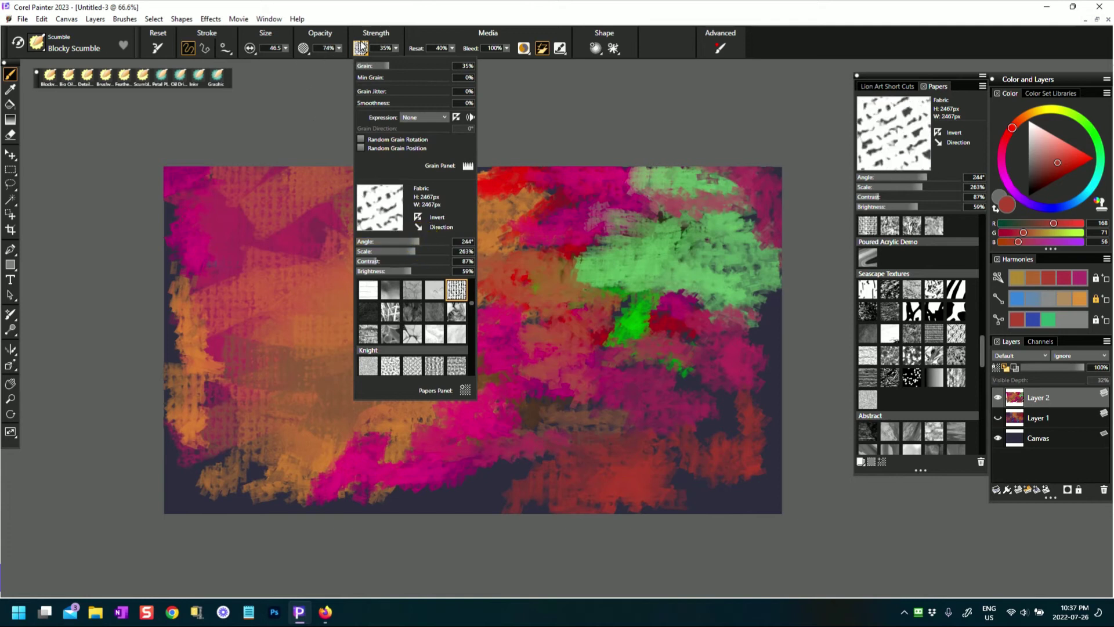
# Brush reddish-brown strokes with the rotated grain across the lower edge, left side and right side of the canvas
pyautogui.moveTo(537, 403)
pyautogui.mouseDown()
pyautogui.moveTo(572, 407)
pyautogui.moveTo(546, 445)
pyautogui.moveTo(559, 437)
pyautogui.moveTo(524, 464)
pyautogui.moveTo(525, 515)
pyautogui.mouseUp()
pyautogui.moveTo(419, 470)
pyautogui.mouseDown()
pyautogui.moveTo(389, 492)
pyautogui.moveTo(297, 518)
pyautogui.moveTo(189, 493)
pyautogui.moveTo(179, 424)
pyautogui.moveTo(186, 399)
pyautogui.mouseUp()
pyautogui.moveTo(693, 270)
pyautogui.mouseDown()
pyautogui.moveTo(710, 276)
pyautogui.moveTo(763, 356)
pyautogui.mouseUp()
pyautogui.moveTo(648, 413)
pyautogui.mouseDown()
pyautogui.moveTo(779, 444)
pyautogui.moveTo(684, 493)
pyautogui.moveTo(615, 493)
pyautogui.mouseUp()
# Add a touch of blue at the lower right and paint orange strokes (RGB 206, 139, 62) around the canvas edges and right side
pyautogui.click(1033, 320)
pyautogui.click(1076, 299)
pyautogui.moveTo(603, 392)
pyautogui.mouseDown()
pyautogui.moveTo(657, 363)
pyautogui.moveTo(615, 273)
pyautogui.moveTo(687, 427)
pyautogui.mouseUp()
pyautogui.moveTo(463, 400)
pyautogui.mouseDown()
pyautogui.moveTo(440, 500)
pyautogui.moveTo(539, 511)
pyautogui.moveTo(323, 510)
pyautogui.moveTo(195, 427)
pyautogui.moveTo(168, 248)
pyautogui.moveTo(174, 185)
pyautogui.mouseUp()
pyautogui.moveTo(700, 221)
pyautogui.mouseDown()
pyautogui.moveTo(775, 182)
pyautogui.moveTo(756, 385)
pyautogui.moveTo(651, 497)
pyautogui.moveTo(585, 504)
pyautogui.moveTo(757, 455)
pyautogui.moveTo(684, 496)
pyautogui.moveTo(725, 490)
pyautogui.moveTo(667, 498)
pyautogui.mouseUp()
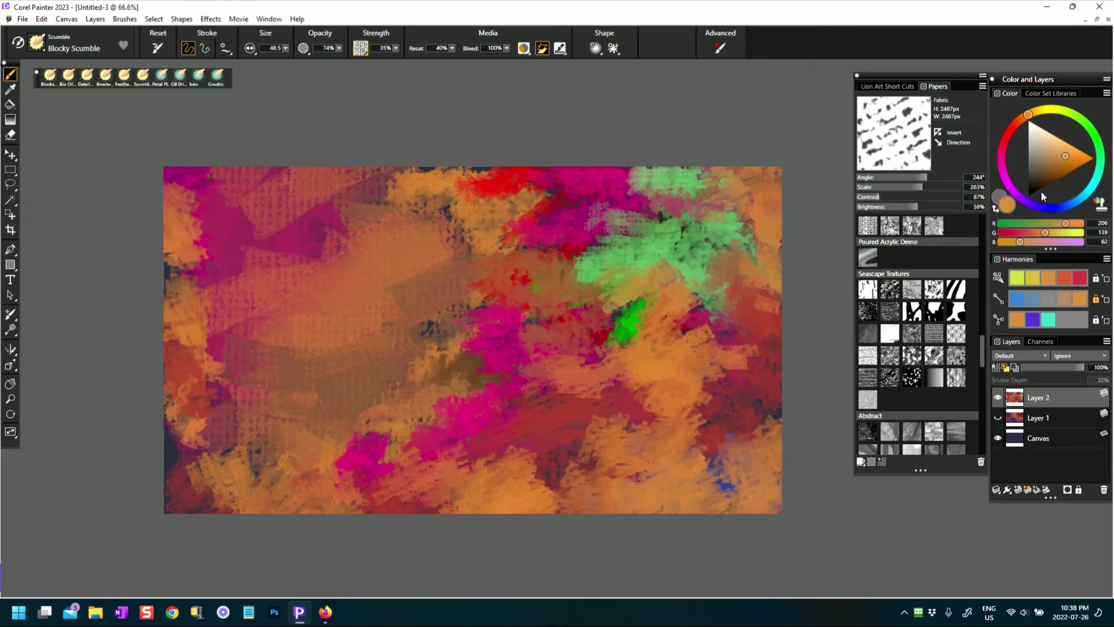
# Paint a muted brown patch (RGB 109, 87, 63) over the left-center of the canvas
pyautogui.moveTo(1056, 168); pyautogui.dragTo(1041, 170)
pyautogui.moveTo(316, 340)
pyautogui.mouseDown()
pyautogui.moveTo(309, 311)
pyautogui.moveTo(400, 369)
pyautogui.moveTo(390, 319)
pyautogui.moveTo(443, 318)
pyautogui.mouseUp()
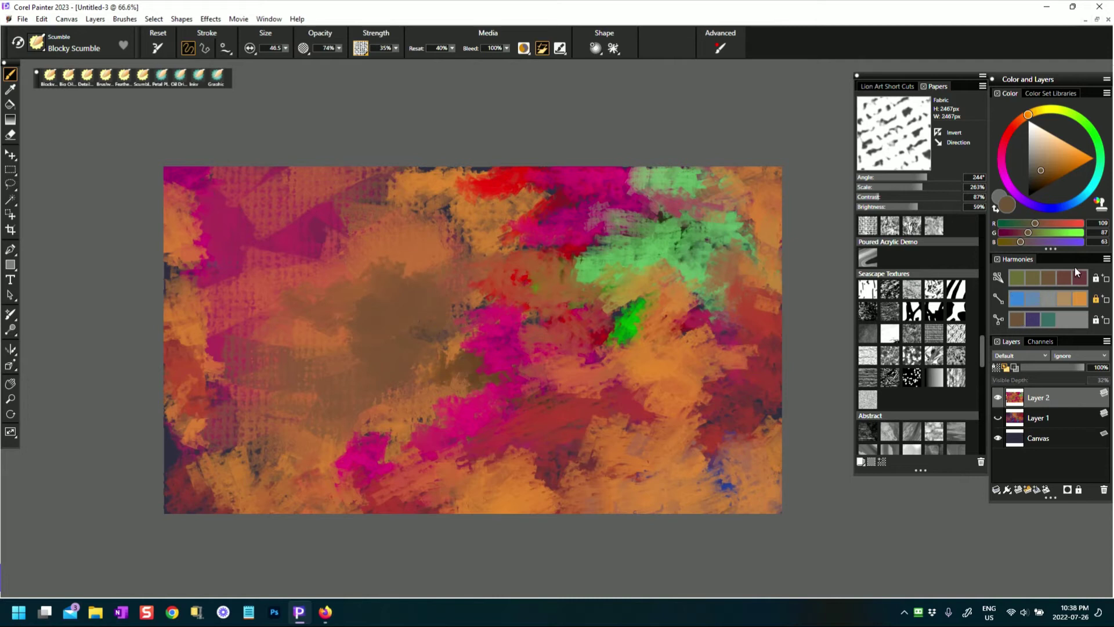
# Paint crimson strokes (RGB 163, 55, 63) over the upper center, lower center and right edge of the canvas
pyautogui.click(1019, 232)
pyautogui.click(1056, 163)
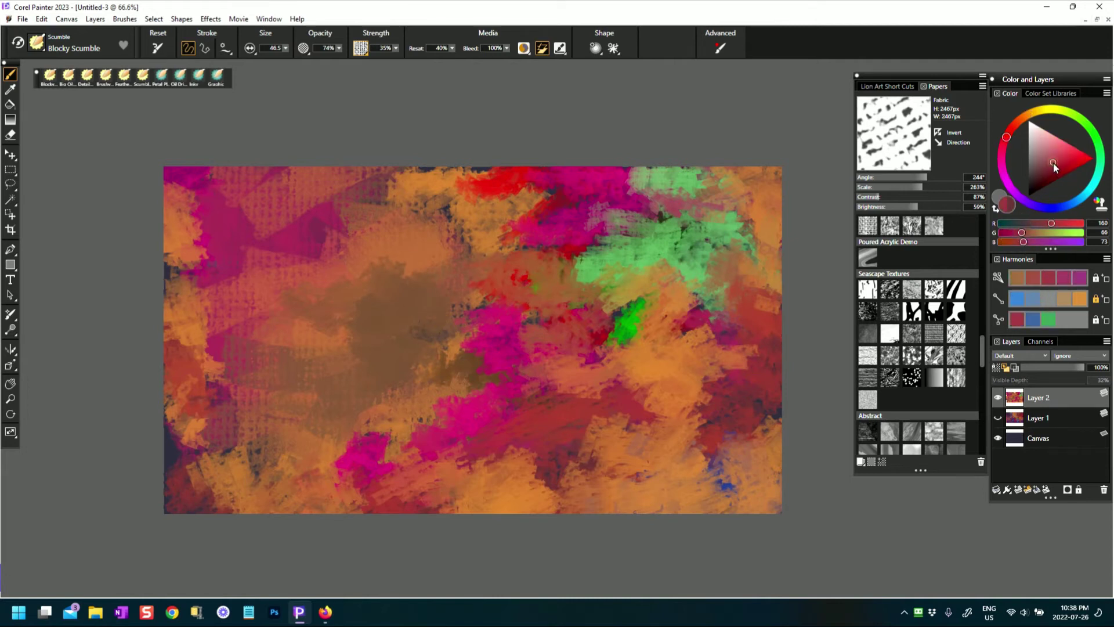
pyautogui.moveTo(485, 319)
pyautogui.mouseDown()
pyautogui.moveTo(513, 298)
pyautogui.moveTo(558, 332)
pyautogui.moveTo(546, 249)
pyautogui.moveTo(446, 203)
pyautogui.moveTo(424, 200)
pyautogui.mouseUp()
pyautogui.moveTo(529, 195)
pyautogui.mouseDown()
pyautogui.moveTo(515, 225)
pyautogui.moveTo(546, 294)
pyautogui.mouseUp()
pyautogui.moveTo(630, 398)
pyautogui.mouseDown()
pyautogui.moveTo(612, 461)
pyautogui.moveTo(581, 469)
pyautogui.mouseUp()
pyautogui.moveTo(496, 458)
pyautogui.mouseDown()
pyautogui.moveTo(480, 468)
pyautogui.moveTo(583, 481)
pyautogui.mouseUp()
pyautogui.moveTo(701, 449)
pyautogui.mouseDown()
pyautogui.moveTo(718, 410)
pyautogui.moveTo(721, 303)
pyautogui.moveTo(749, 191)
pyautogui.moveTo(774, 273)
pyautogui.mouseUp()
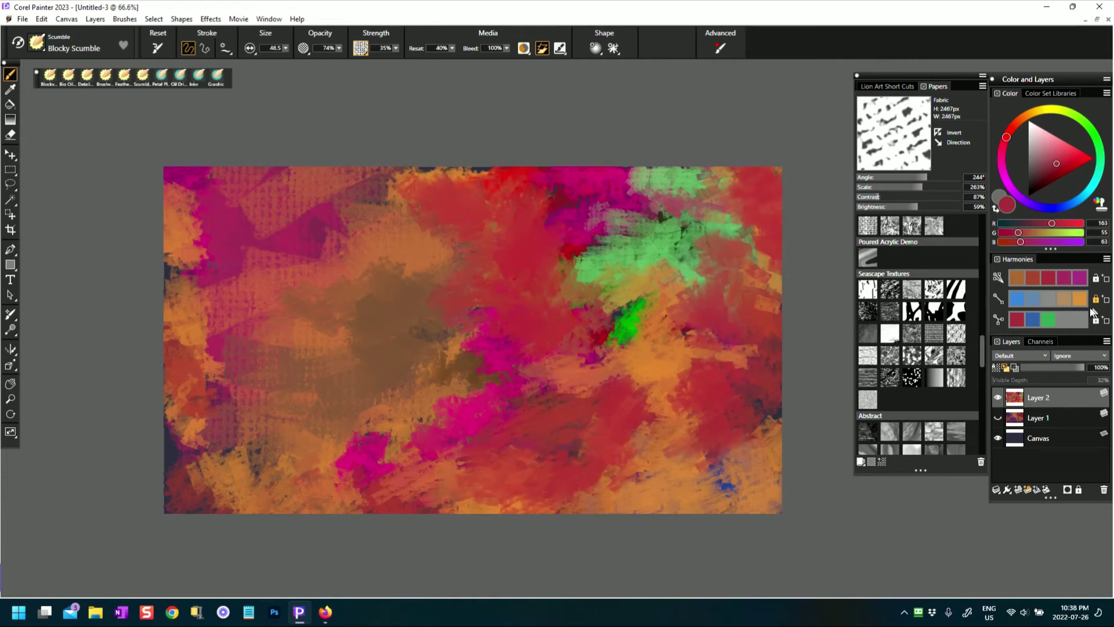
# Paint tan diagonal strokes from the center toward the lower right of the canvas
pyautogui.click(1063, 299)
pyautogui.moveTo(539, 330)
pyautogui.mouseDown()
pyautogui.moveTo(621, 423)
pyautogui.moveTo(691, 465)
pyautogui.mouseUp()
# Paint dusty pink strokes (RGB 169, 97, 101) over the brown patch, the left side and the two right-hand corners
pyautogui.click(1078, 278)
pyautogui.moveTo(385, 343)
pyautogui.mouseDown()
pyautogui.moveTo(391, 363)
pyautogui.moveTo(195, 436)
pyautogui.moveTo(259, 472)
pyautogui.mouseUp()
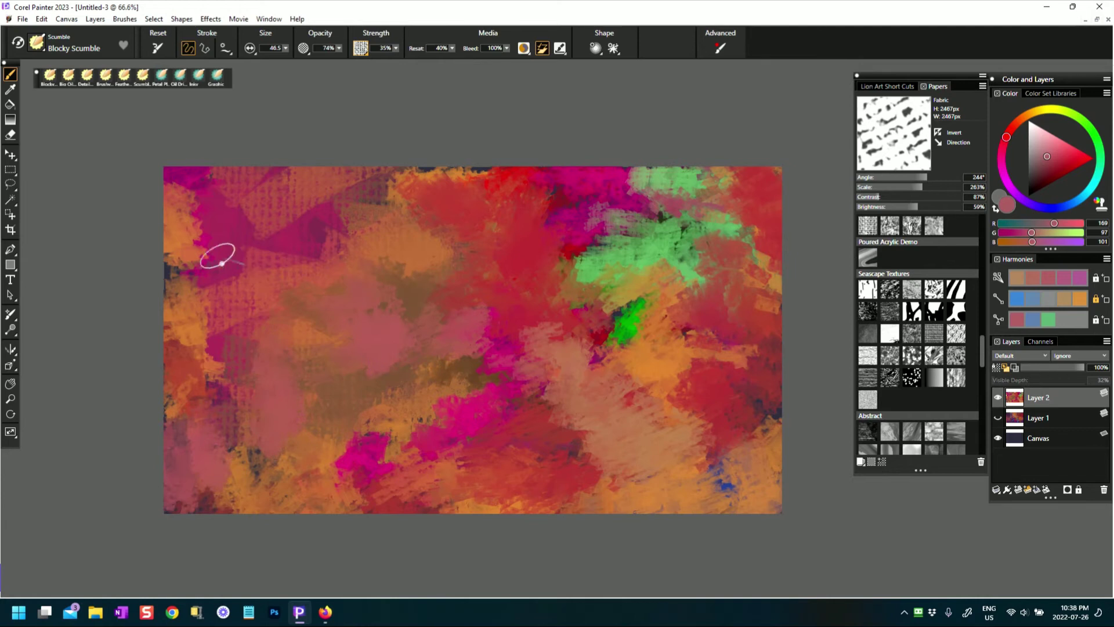
pyautogui.moveTo(217, 256); pyautogui.dragTo(259, 284)
pyautogui.moveTo(718, 176)
pyautogui.mouseDown()
pyautogui.moveTo(685, 177)
pyautogui.moveTo(728, 226)
pyautogui.mouseUp()
pyautogui.moveTo(770, 443); pyautogui.dragTo(750, 506)
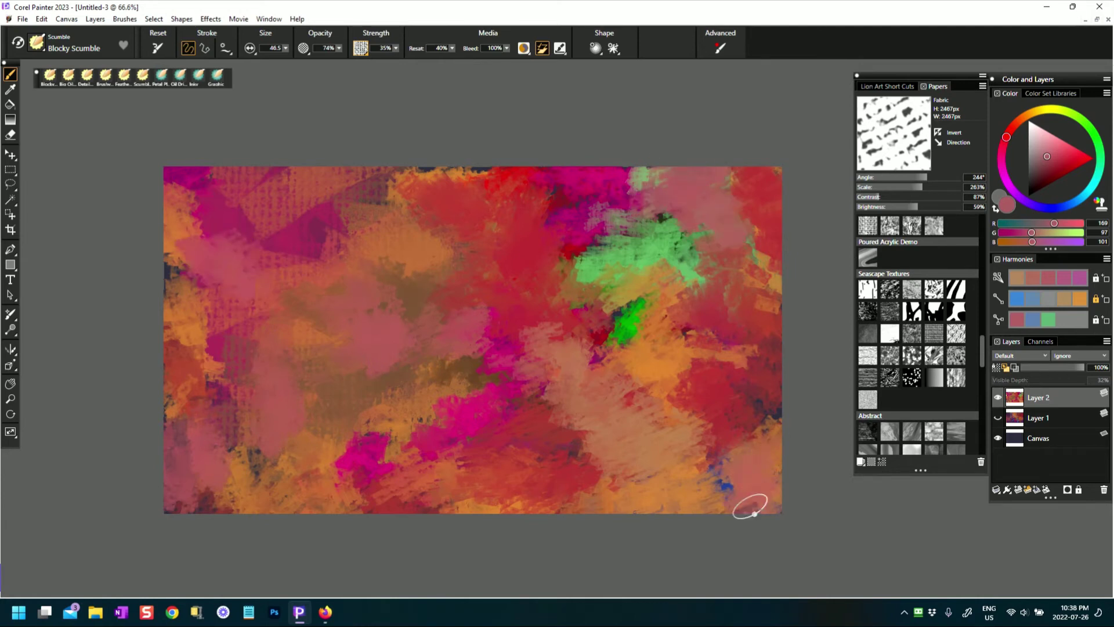
# Add a dusty pink stroke left of the canvas center and switch to the Brushy Scumble brush
pyautogui.moveTo(362, 241); pyautogui.dragTo(398, 289)
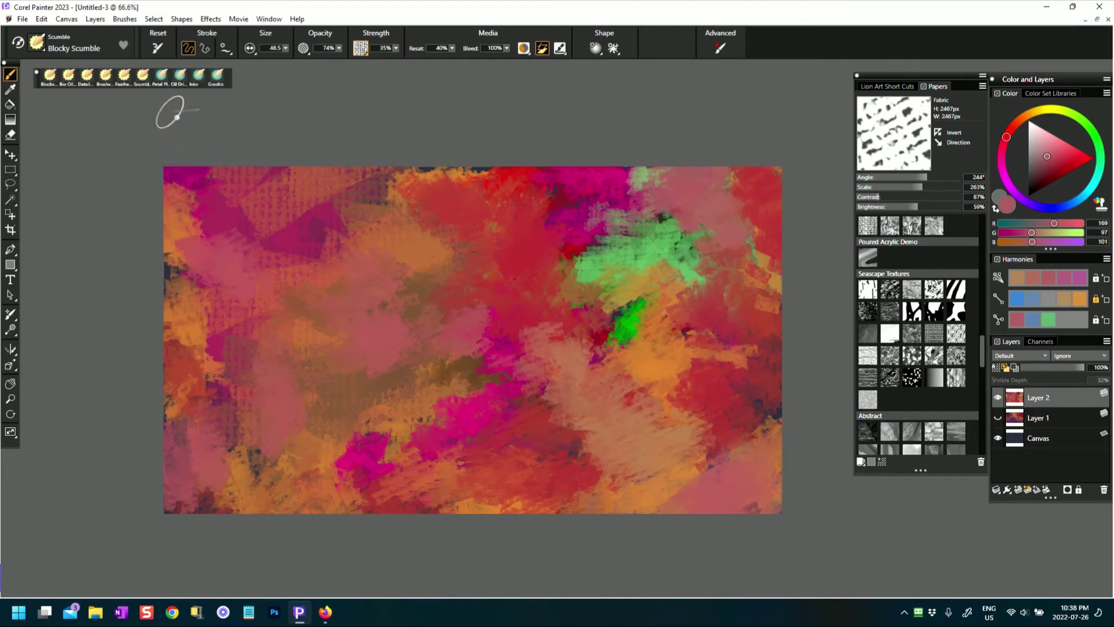
pyautogui.click(37, 41)
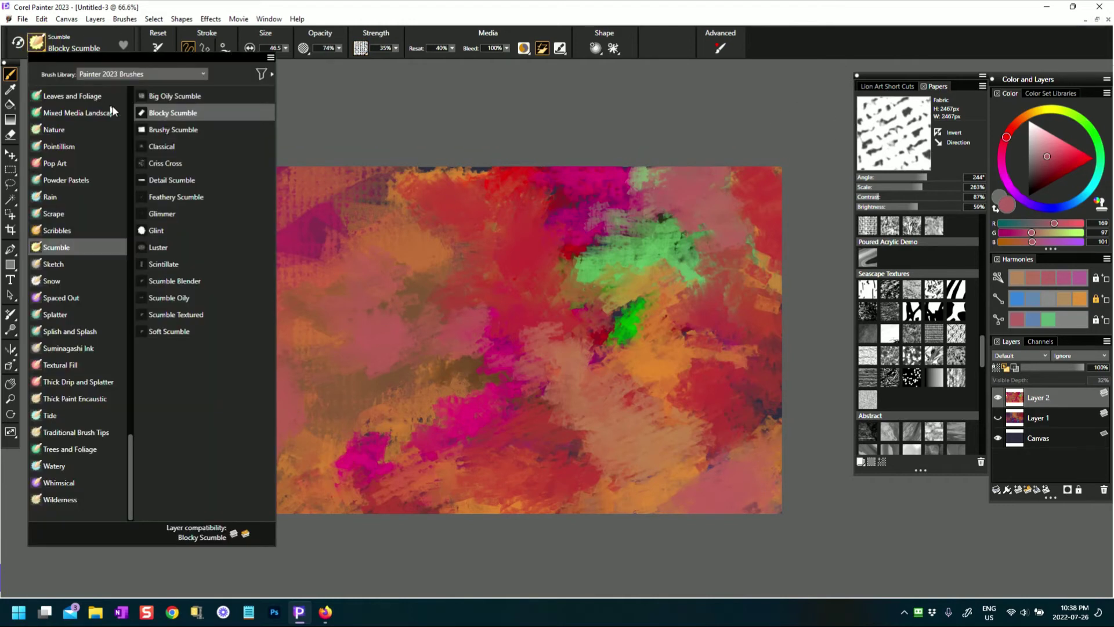
pyautogui.click(170, 130)
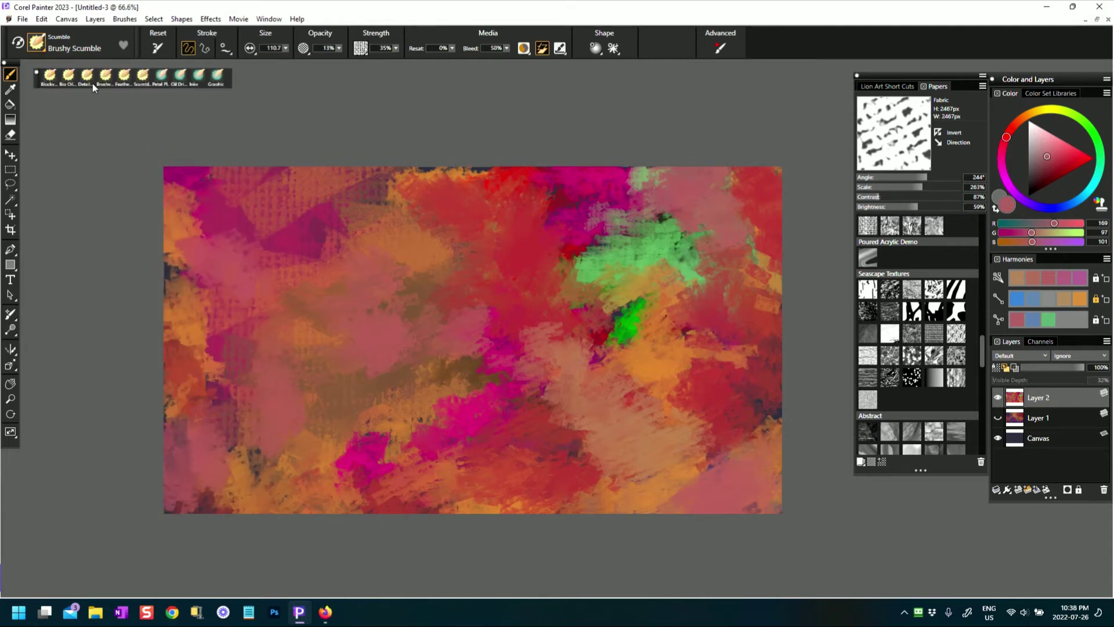
# Blend the paint in the upper-left area of the canvas with diagonal Brushy Scumble strokes and reset the brush to its defaults
pyautogui.click(39, 43)
pyautogui.click(46, 46)
pyautogui.click(45, 45)
pyautogui.click(356, 308)
pyautogui.moveTo(340, 314)
pyautogui.mouseDown()
pyautogui.moveTo(336, 249)
pyautogui.moveTo(448, 186)
pyautogui.mouseUp()
pyautogui.click(157, 48)
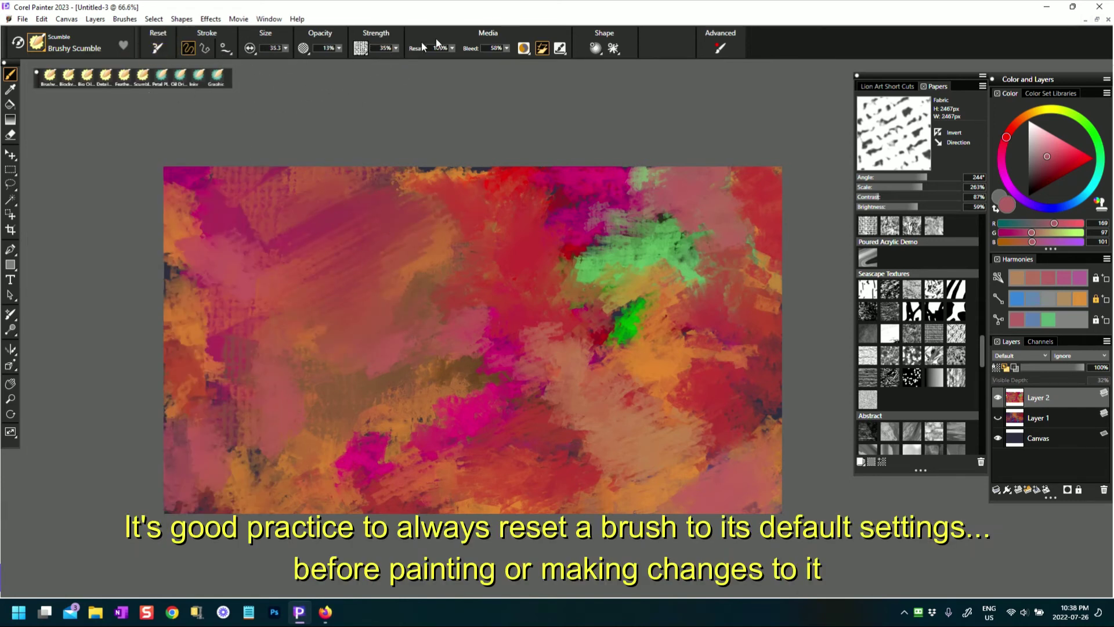
# Lower the brush's media Reset value to 0%
pyautogui.moveTo(452, 50); pyautogui.dragTo(408, 69)
pyautogui.click(451, 48)
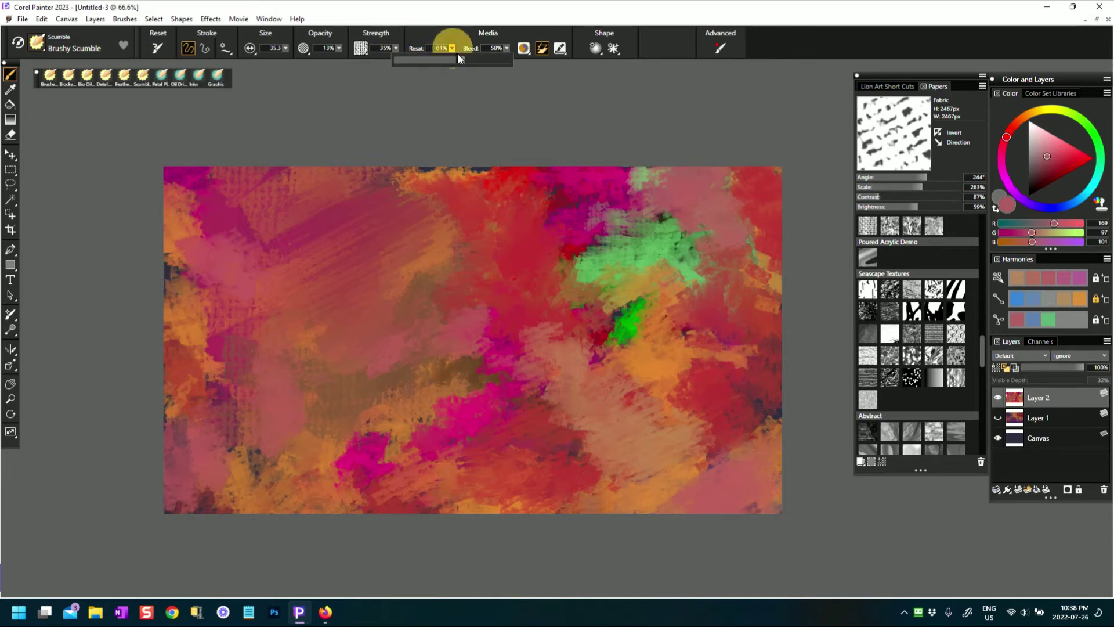
pyautogui.moveTo(430, 71); pyautogui.dragTo(406, 71)
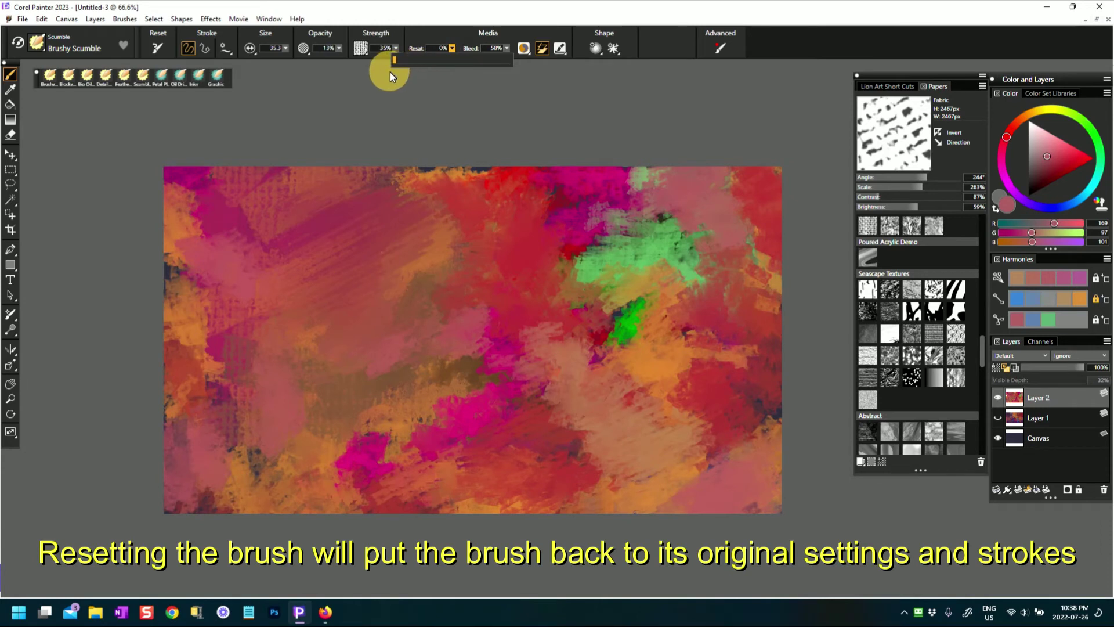
pyautogui.moveTo(400, 75); pyautogui.dragTo(391, 74)
# Blend the existing colors across the whole canvas with broad Brushy Scumble strokes, enlarging the brush to 103.2
pyautogui.moveTo(392, 339)
pyautogui.mouseDown()
pyautogui.moveTo(444, 311)
pyautogui.moveTo(417, 301)
pyautogui.mouseUp()
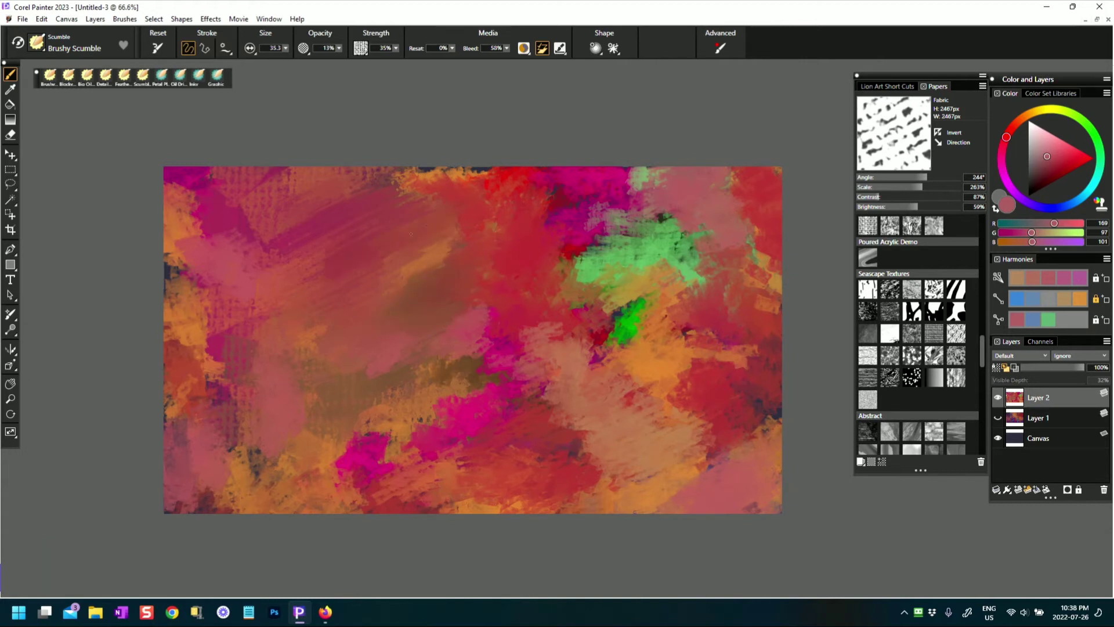
pyautogui.moveTo(530, 237)
pyautogui.mouseDown()
pyautogui.moveTo(543, 275)
pyautogui.moveTo(622, 235)
pyautogui.moveTo(436, 211)
pyautogui.moveTo(387, 220)
pyautogui.moveTo(400, 255)
pyautogui.moveTo(323, 286)
pyautogui.moveTo(192, 273)
pyautogui.moveTo(190, 225)
pyautogui.moveTo(209, 237)
pyautogui.moveTo(224, 378)
pyautogui.moveTo(174, 476)
pyautogui.moveTo(353, 472)
pyautogui.moveTo(452, 447)
pyautogui.moveTo(534, 485)
pyautogui.mouseUp()
pyautogui.moveTo(464, 390)
pyautogui.mouseDown()
pyautogui.moveTo(512, 262)
pyautogui.moveTo(522, 352)
pyautogui.moveTo(603, 373)
pyautogui.moveTo(583, 321)
pyautogui.moveTo(637, 316)
pyautogui.moveTo(581, 342)
pyautogui.moveTo(503, 277)
pyautogui.moveTo(741, 218)
pyautogui.moveTo(672, 206)
pyautogui.moveTo(640, 185)
pyautogui.moveTo(750, 213)
pyautogui.moveTo(732, 155)
pyautogui.moveTo(731, 394)
pyautogui.moveTo(755, 441)
pyautogui.mouseUp()
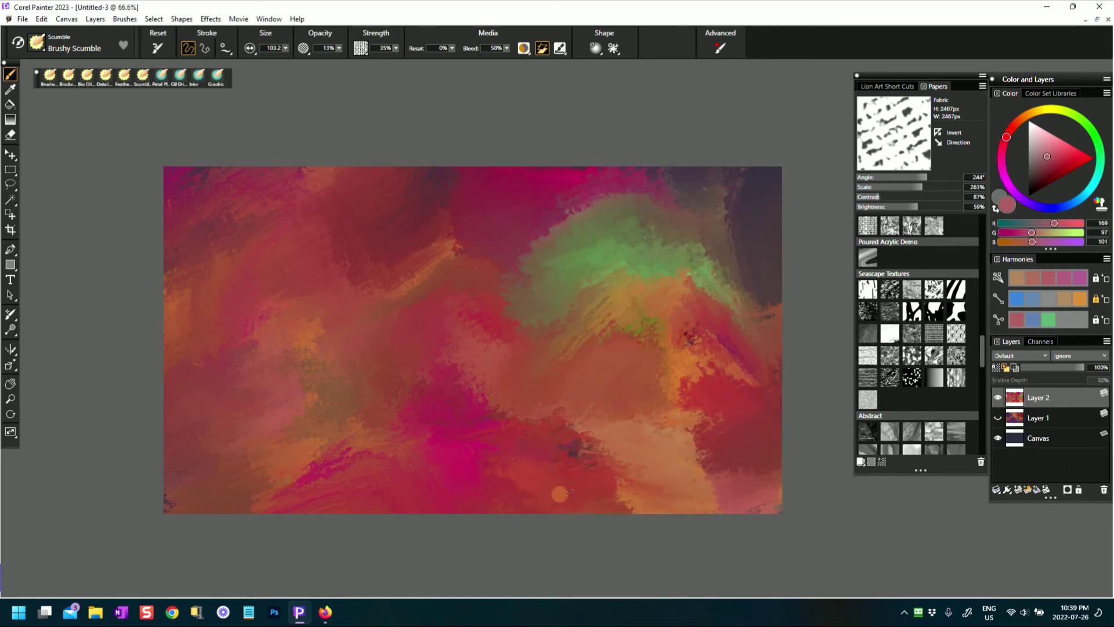
pyautogui.moveTo(444, 441)
pyautogui.mouseDown()
pyautogui.moveTo(289, 478)
pyautogui.moveTo(255, 444)
pyautogui.mouseUp()
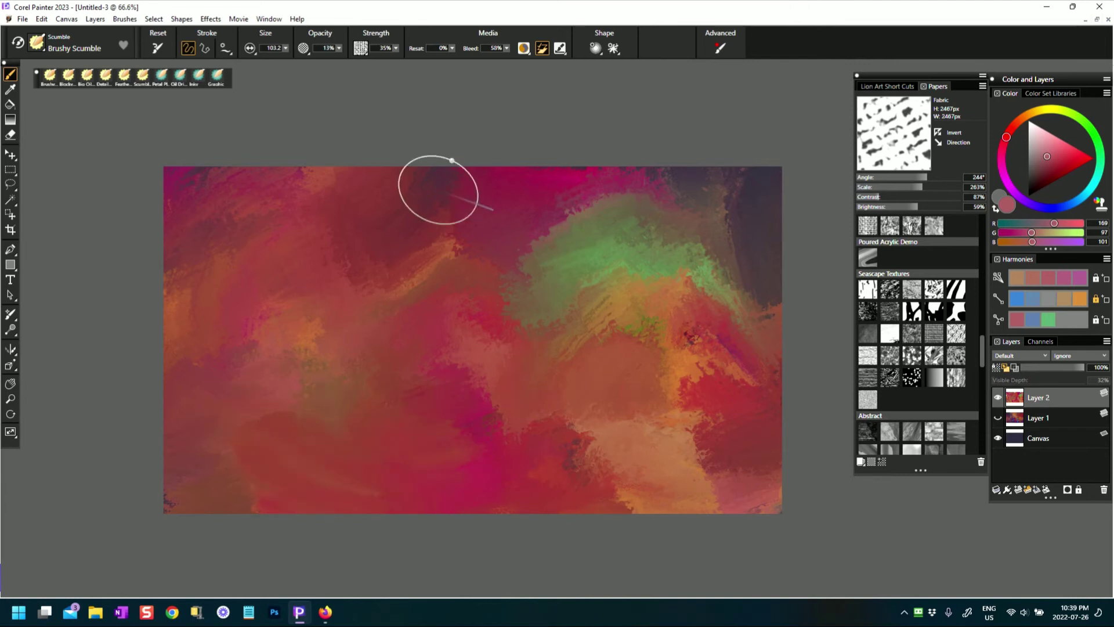
pyautogui.moveTo(470, 283)
pyautogui.mouseDown()
pyautogui.moveTo(351, 268)
pyautogui.moveTo(387, 273)
pyautogui.mouseUp()
pyautogui.moveTo(466, 176)
pyautogui.mouseDown()
pyautogui.moveTo(329, 302)
pyautogui.moveTo(308, 184)
pyautogui.moveTo(203, 203)
pyautogui.moveTo(377, 264)
pyautogui.mouseUp()
pyautogui.moveTo(688, 296); pyautogui.dragTo(594, 316)
pyautogui.moveTo(690, 241)
pyautogui.mouseDown()
pyautogui.moveTo(745, 319)
pyautogui.moveTo(645, 464)
pyautogui.mouseUp()
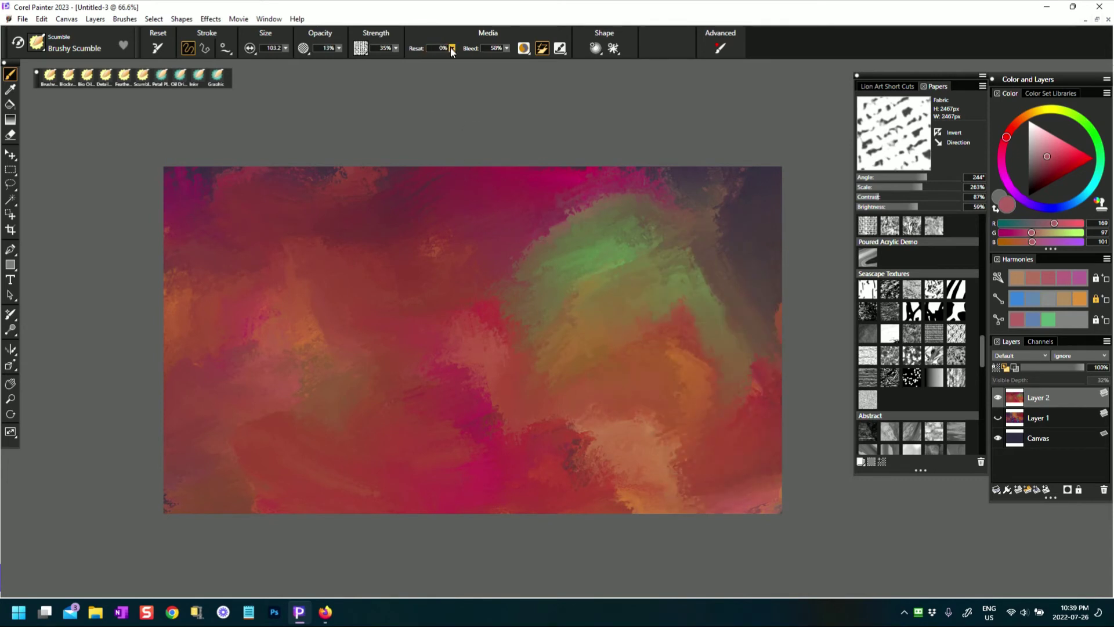
# Raise the media Reset value to 60% and paint dusty pink and bright red (RGB 201, 29, 42) patches over the center and left-center
pyautogui.moveTo(452, 50); pyautogui.dragTo(510, 56)
pyautogui.moveTo(460, 211)
pyautogui.mouseDown()
pyautogui.moveTo(487, 268)
pyautogui.moveTo(455, 307)
pyautogui.moveTo(470, 305)
pyautogui.moveTo(440, 307)
pyautogui.mouseUp()
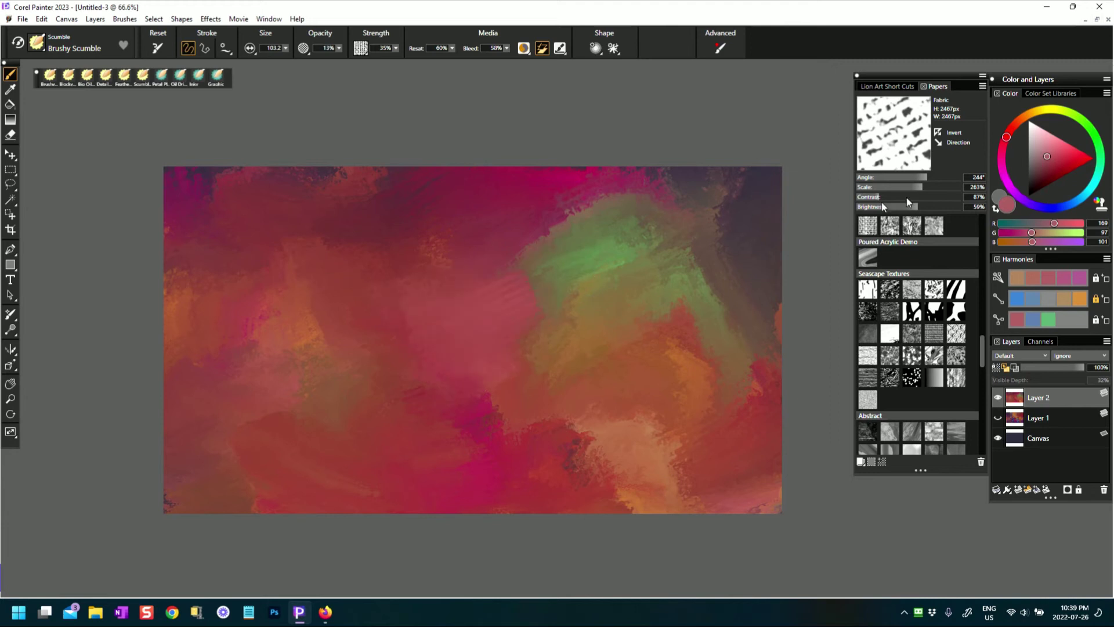
pyautogui.click(1073, 161)
pyautogui.moveTo(517, 319); pyautogui.dragTo(464, 276)
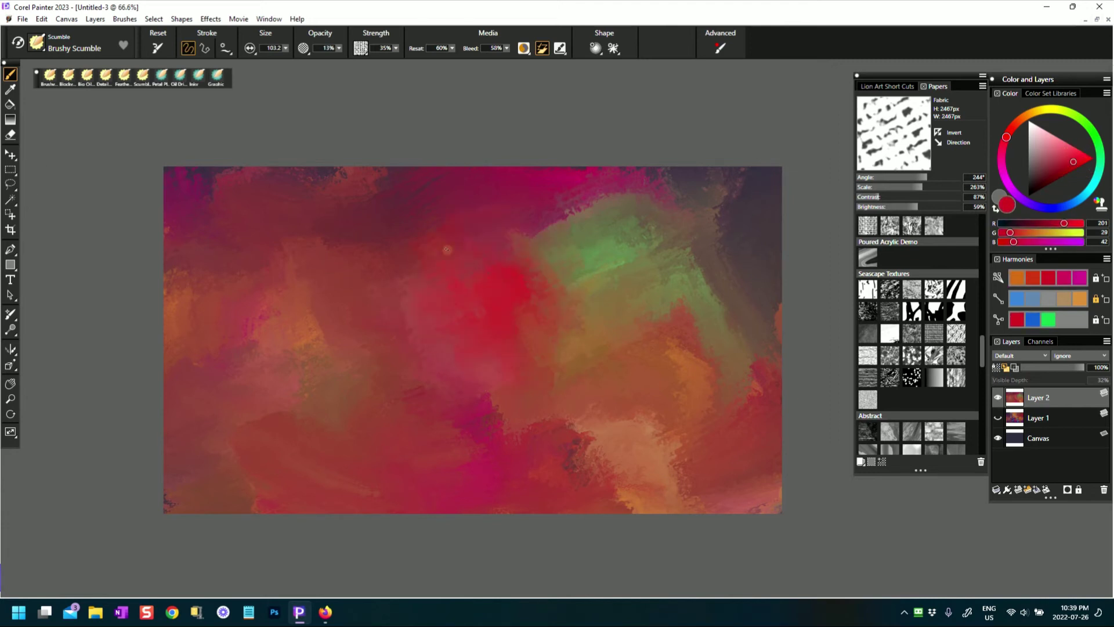
pyautogui.moveTo(253, 273)
pyautogui.mouseDown()
pyautogui.moveTo(288, 284)
pyautogui.moveTo(325, 350)
pyautogui.mouseUp()
# Paint a large teal patch (RGB 31, 164, 187) over the left side of the canvas, extending toward the upper-left
pyautogui.click(1068, 163)
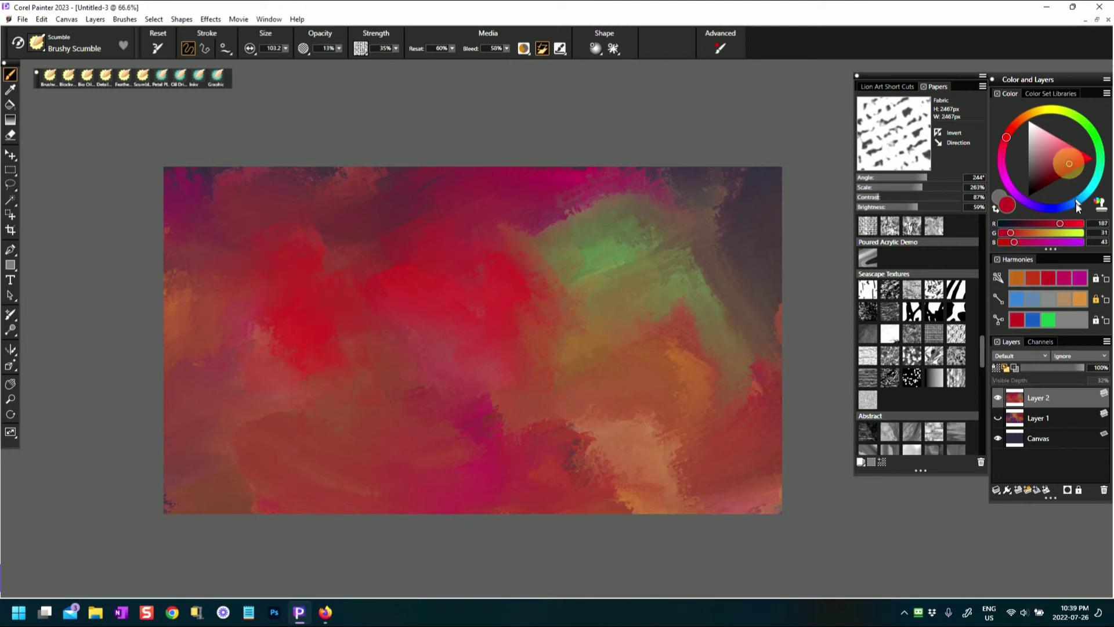
pyautogui.click(1092, 194)
pyautogui.moveTo(355, 284)
pyautogui.mouseDown()
pyautogui.moveTo(291, 249)
pyautogui.moveTo(325, 331)
pyautogui.moveTo(278, 338)
pyautogui.moveTo(325, 373)
pyautogui.moveTo(308, 418)
pyautogui.moveTo(357, 319)
pyautogui.moveTo(273, 201)
pyautogui.moveTo(296, 250)
pyautogui.mouseUp()
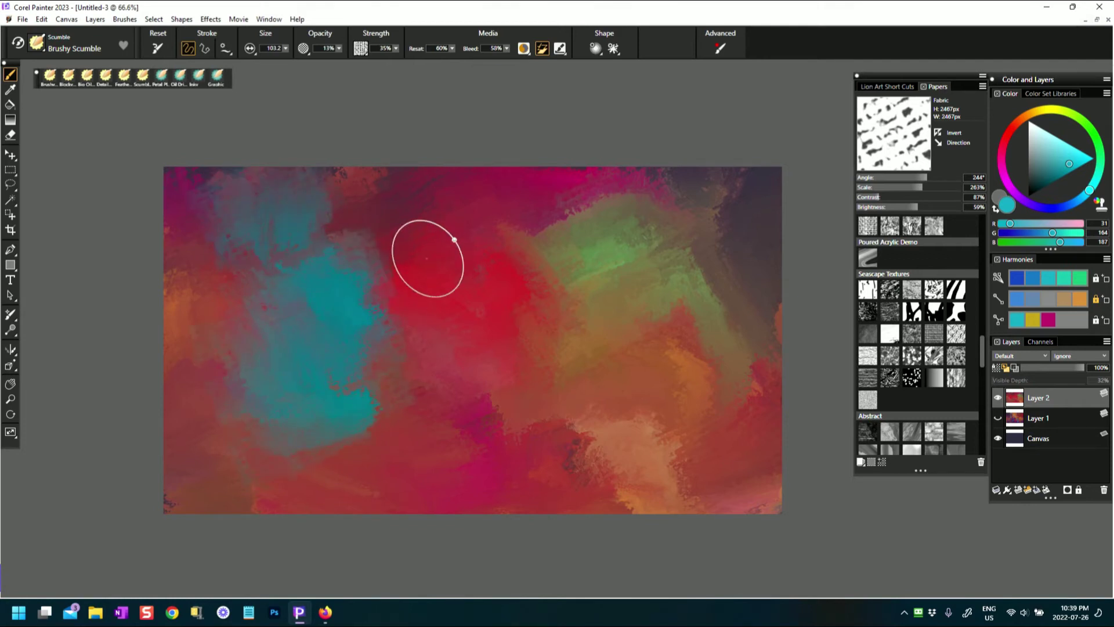
pyautogui.moveTo(279, 388); pyautogui.dragTo(316, 360)
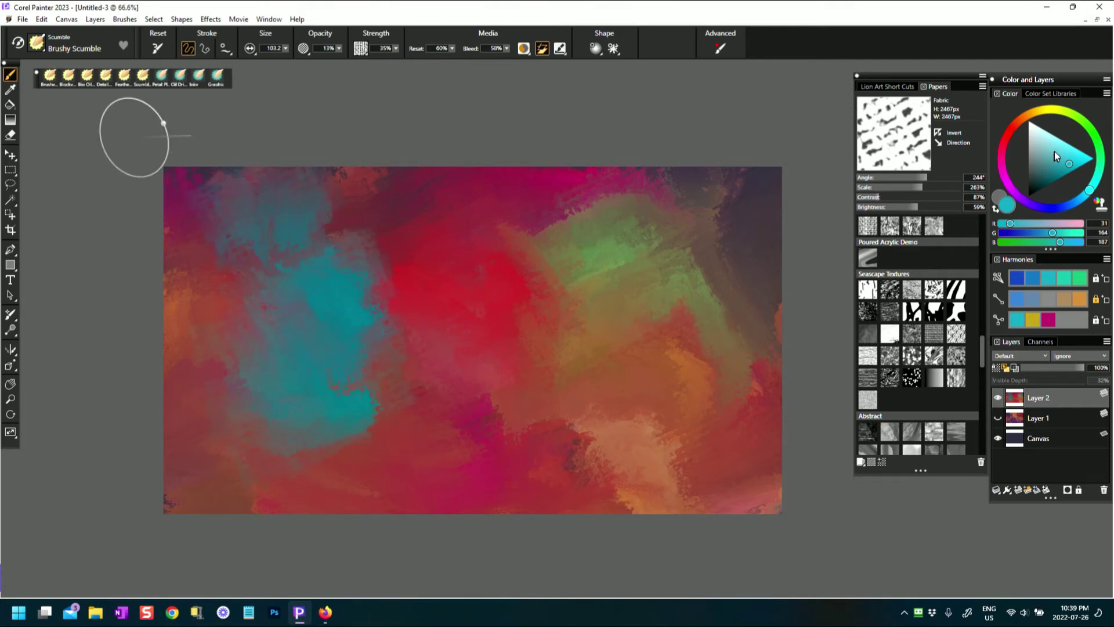
# Brush light cyan highlights (RGB 144, 231, 246) over the teal patch
pyautogui.moveTo(1053, 156); pyautogui.dragTo(1053, 138)
pyautogui.moveTo(313, 311)
pyautogui.mouseDown()
pyautogui.moveTo(323, 290)
pyautogui.moveTo(323, 345)
pyautogui.moveTo(298, 336)
pyautogui.moveTo(350, 391)
pyautogui.mouseUp()
pyautogui.click(340, 371)
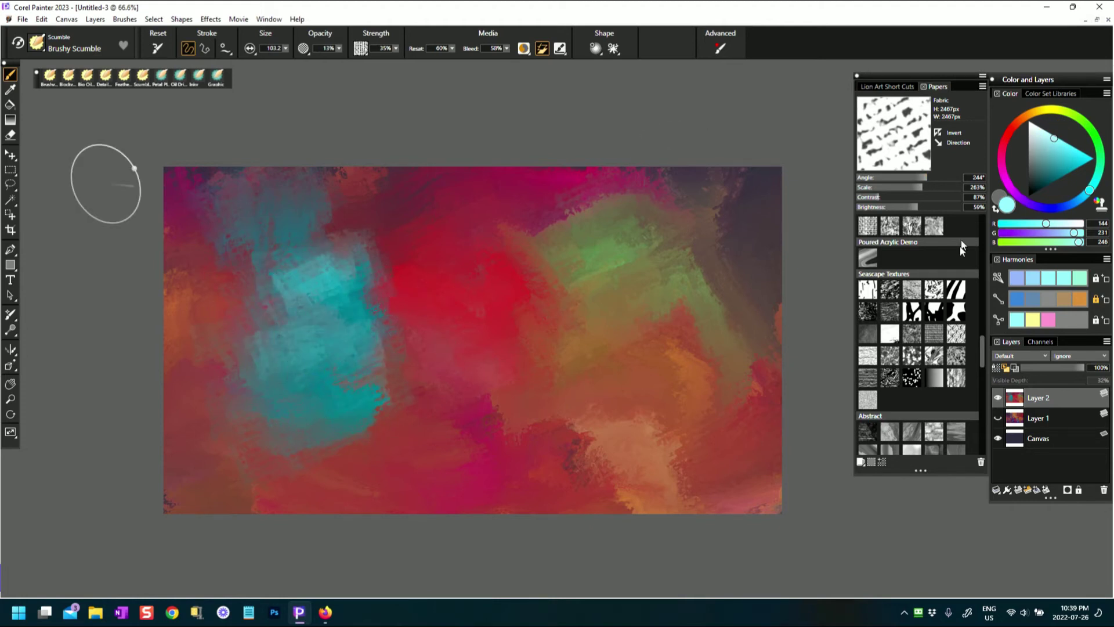
# Switch the paper to Thick Horizontals and streak light cyan and darker teal (RGB 29, 123, 139) over the canvas's left side
pyautogui.moveTo(983, 345)
pyautogui.mouseDown()
pyautogui.moveTo(993, 442)
pyautogui.moveTo(976, 252)
pyautogui.mouseUp()
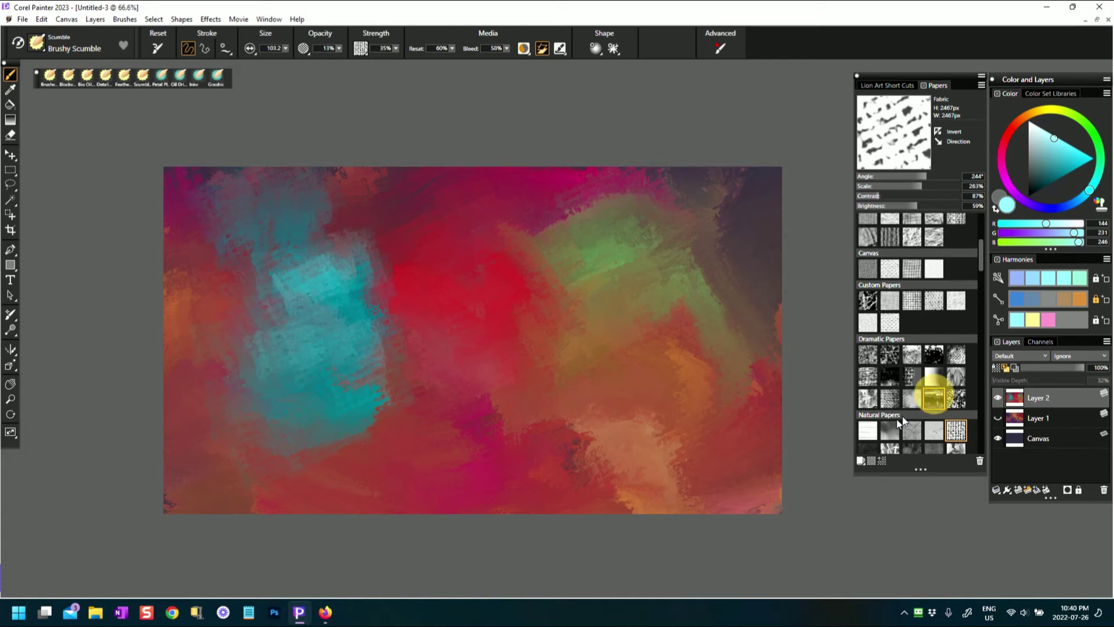
pyautogui.click(933, 397)
pyautogui.moveTo(290, 336)
pyautogui.mouseDown()
pyautogui.moveTo(249, 319)
pyautogui.moveTo(323, 339)
pyautogui.moveTo(348, 294)
pyautogui.moveTo(343, 231)
pyautogui.moveTo(325, 195)
pyautogui.mouseUp()
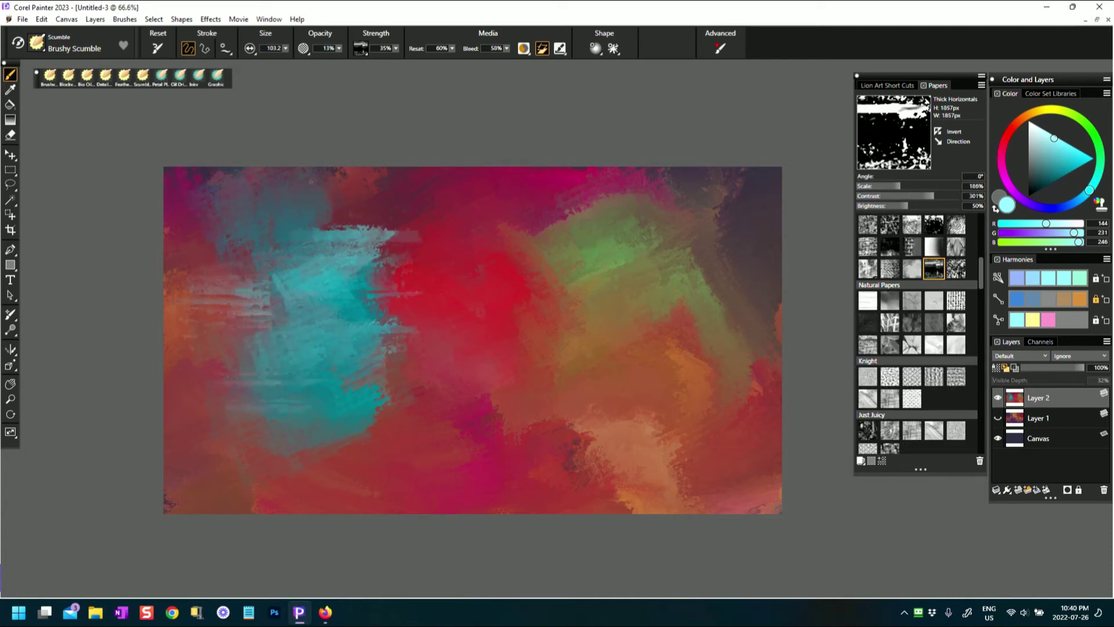
pyautogui.moveTo(204, 227)
pyautogui.mouseDown()
pyautogui.moveTo(266, 218)
pyautogui.moveTo(174, 228)
pyautogui.moveTo(365, 193)
pyautogui.moveTo(260, 413)
pyautogui.moveTo(280, 416)
pyautogui.mouseUp()
pyautogui.click(1056, 170)
pyautogui.moveTo(301, 336)
pyautogui.mouseDown()
pyautogui.moveTo(304, 398)
pyautogui.moveTo(316, 411)
pyautogui.mouseUp()
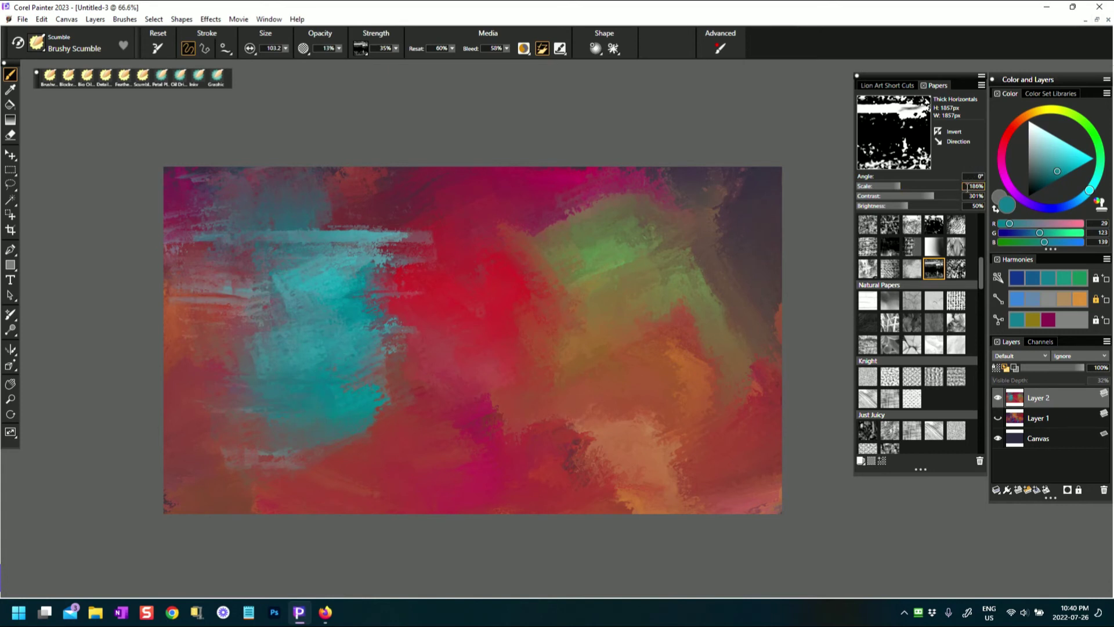
# Paint horizontal streaks in sampled crimson (RGB 166, 54, 61) down the right side and in blue (RGB 55, 99, 165) across the lower right-center
pyautogui.keyDown('alt'); pyautogui.click(505, 296); pyautogui.keyUp('alt')
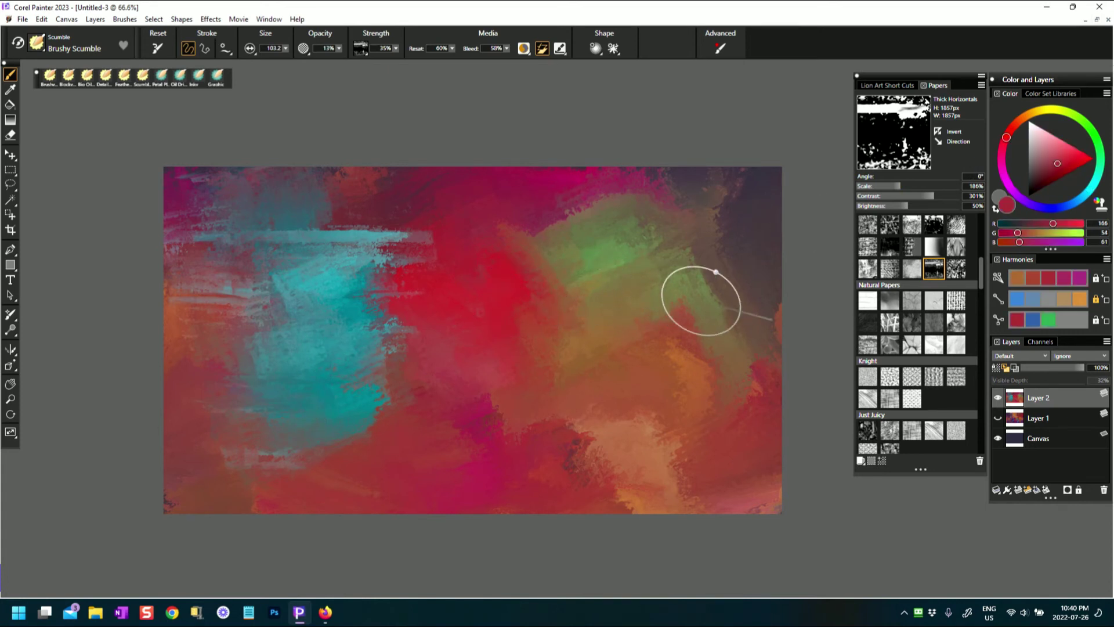
pyautogui.moveTo(688, 279)
pyautogui.mouseDown()
pyautogui.moveTo(673, 294)
pyautogui.moveTo(774, 217)
pyautogui.mouseUp()
pyautogui.moveTo(633, 200); pyautogui.dragTo(776, 173)
pyautogui.moveTo(658, 275); pyautogui.dragTo(758, 356)
pyautogui.moveTo(711, 391)
pyautogui.mouseDown()
pyautogui.moveTo(782, 415)
pyautogui.moveTo(741, 463)
pyautogui.moveTo(682, 501)
pyautogui.mouseUp()
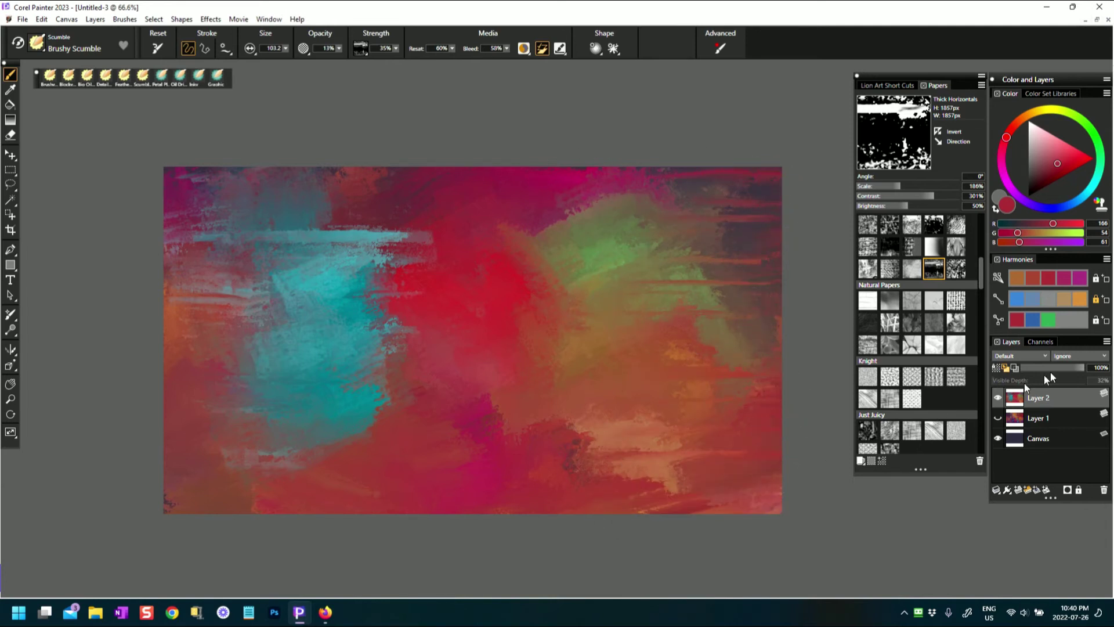
pyautogui.click(1038, 320)
pyautogui.moveTo(634, 426)
pyautogui.mouseDown()
pyautogui.moveTo(725, 444)
pyautogui.moveTo(557, 450)
pyautogui.mouseUp()
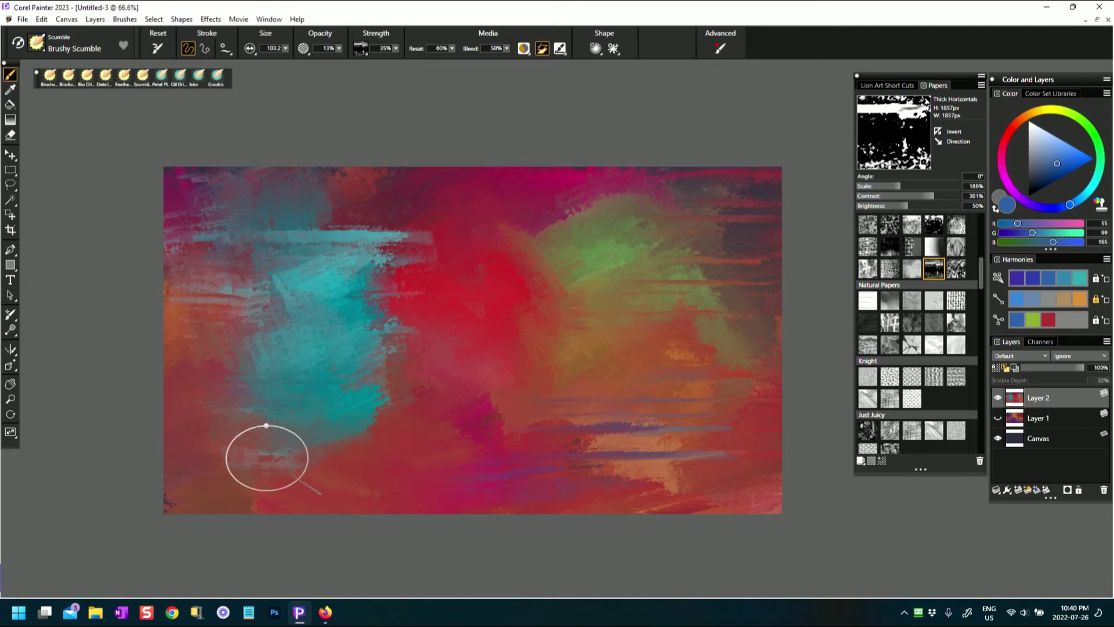
# Sample a muted teal (RGB 74, 128, 138) and paint long horizontal streaks across the lower-left, center and upper-left of the canvas
pyautogui.keyDown('alt'); pyautogui.click(361, 405); pyautogui.keyUp('alt')
pyautogui.moveTo(433, 427); pyautogui.dragTo(174, 458)
pyautogui.moveTo(361, 329); pyautogui.dragTo(510, 323)
pyautogui.moveTo(194, 363)
pyautogui.mouseDown()
pyautogui.moveTo(140, 364)
pyautogui.moveTo(169, 382)
pyautogui.mouseUp()
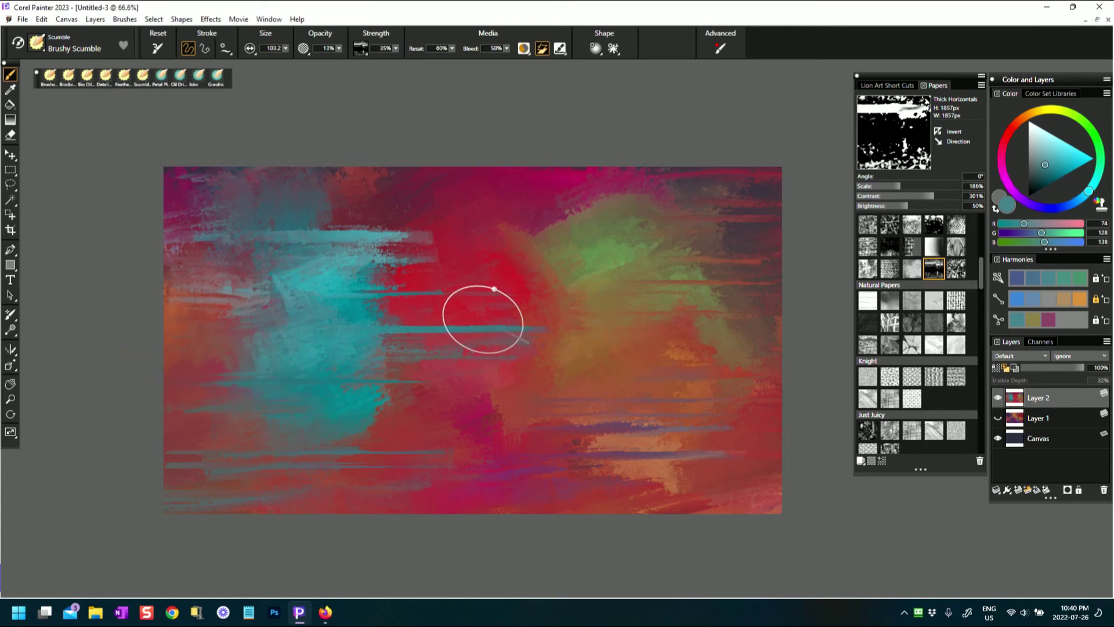
pyautogui.moveTo(497, 235); pyautogui.dragTo(304, 247)
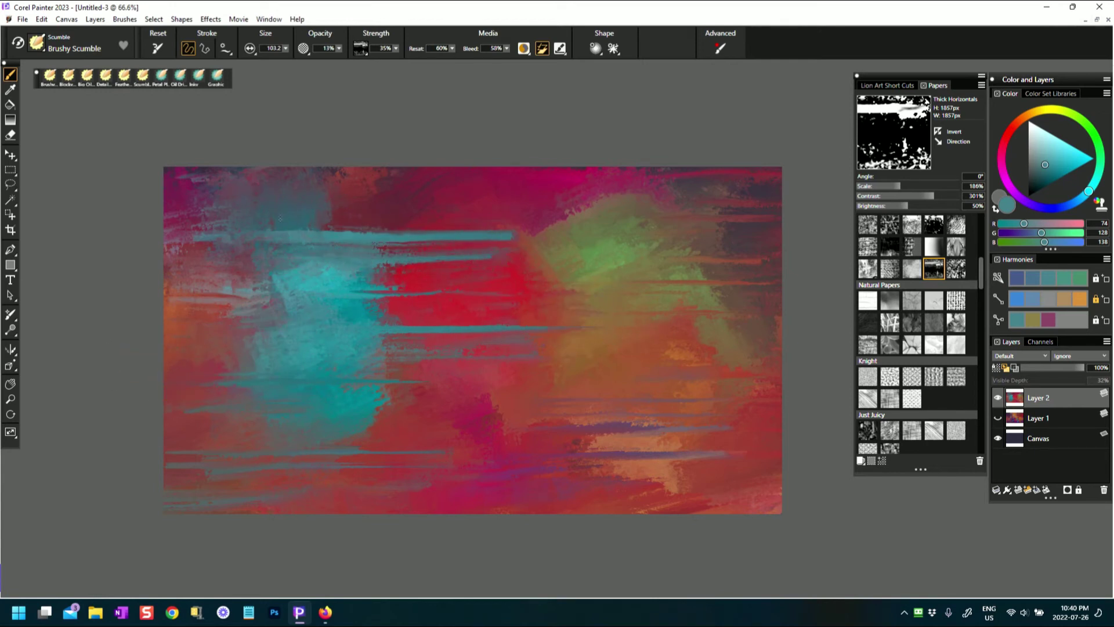
pyautogui.moveTo(139, 218); pyautogui.dragTo(474, 238)
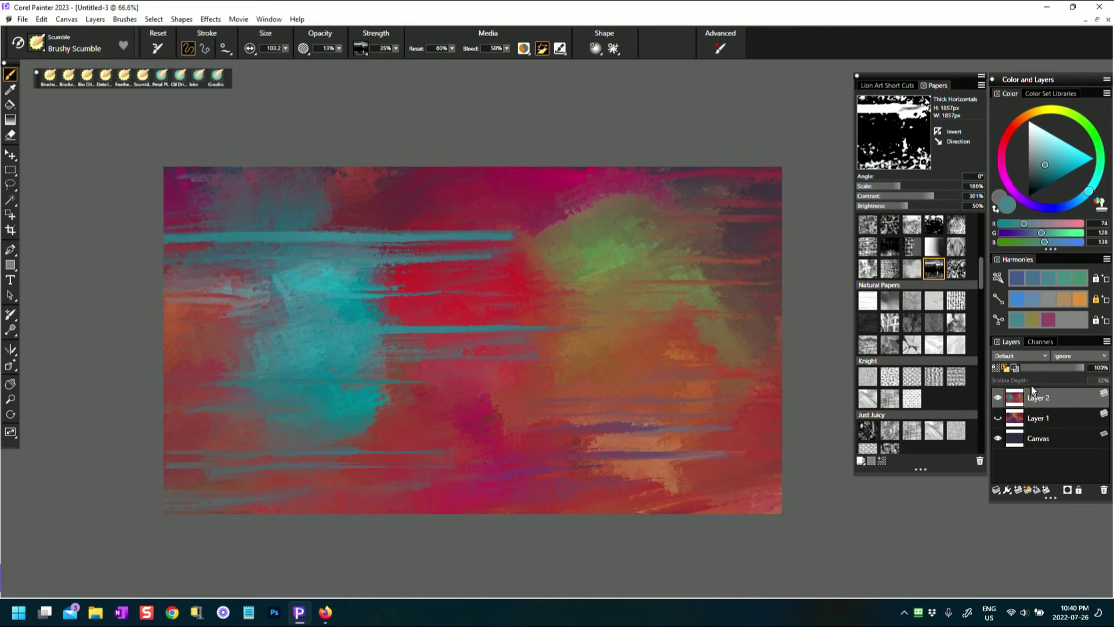
# Add a new layer above Layer 2 and make it the active layer
pyautogui.click(1016, 492)
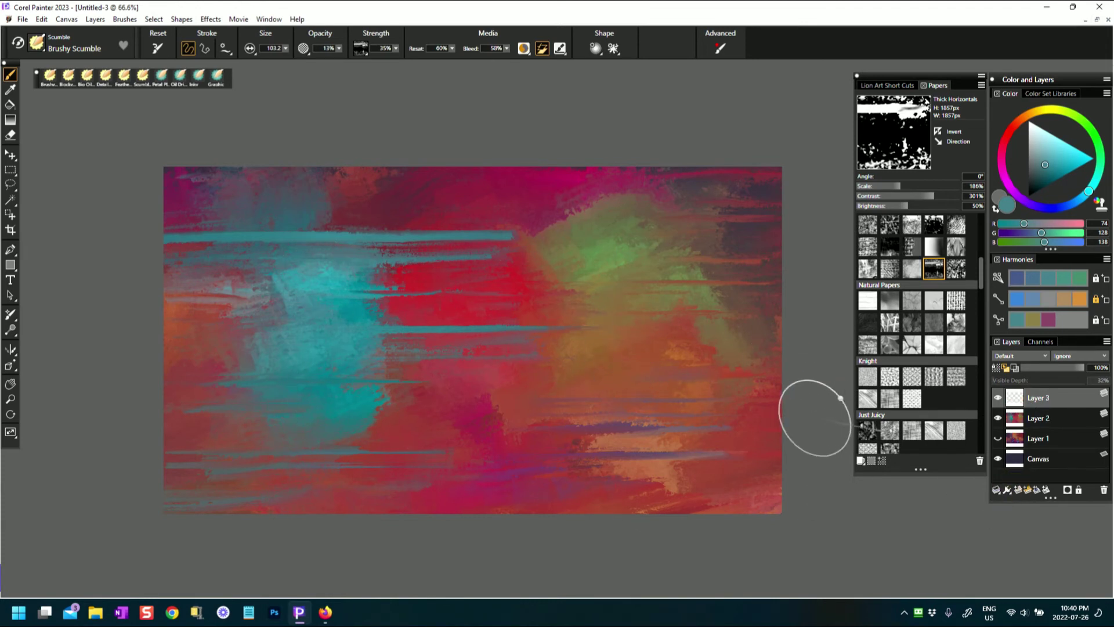
pyautogui.click(1012, 419)
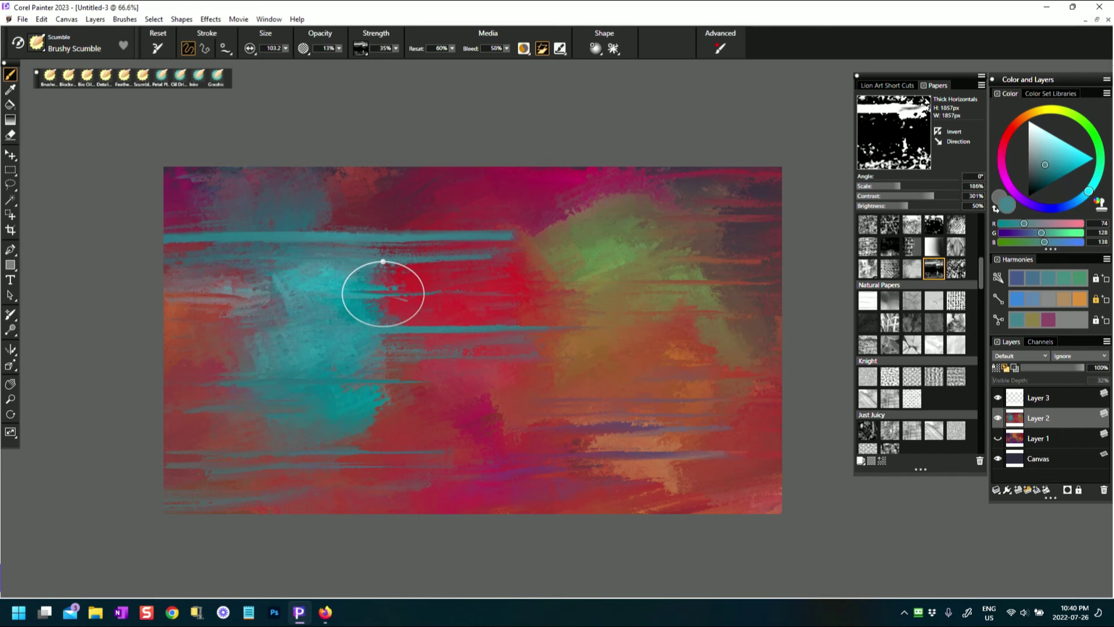
pyautogui.scroll(-1, 941, 403)
pyautogui.click(1013, 400)
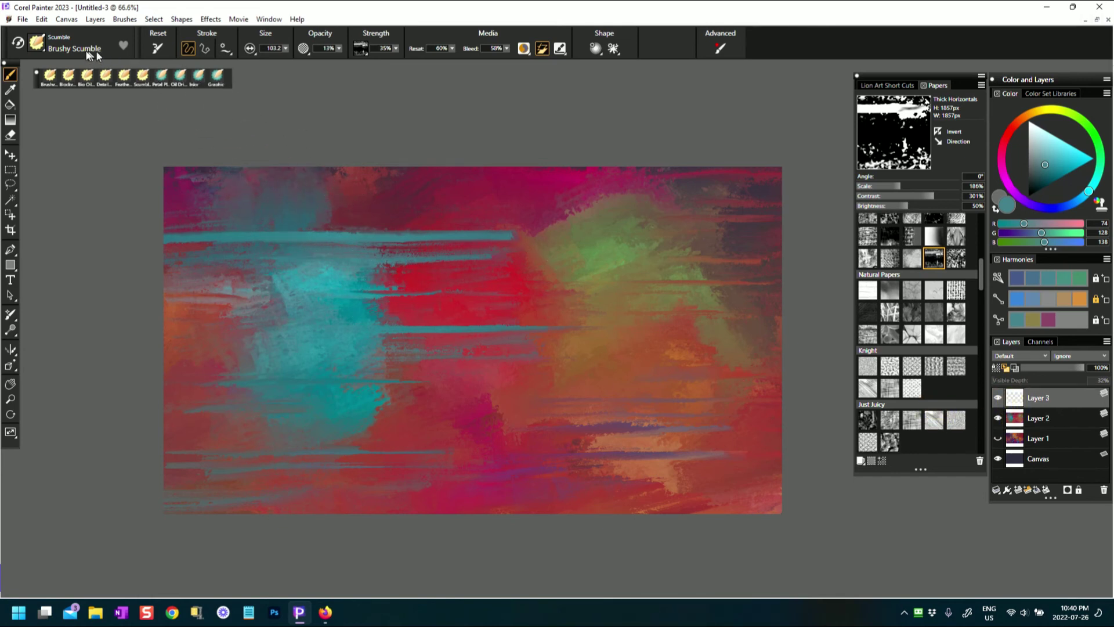
# Switch to the Big Oily Scumble brush and smear the upper teal streak on Layer 3
pyautogui.click(37, 43)
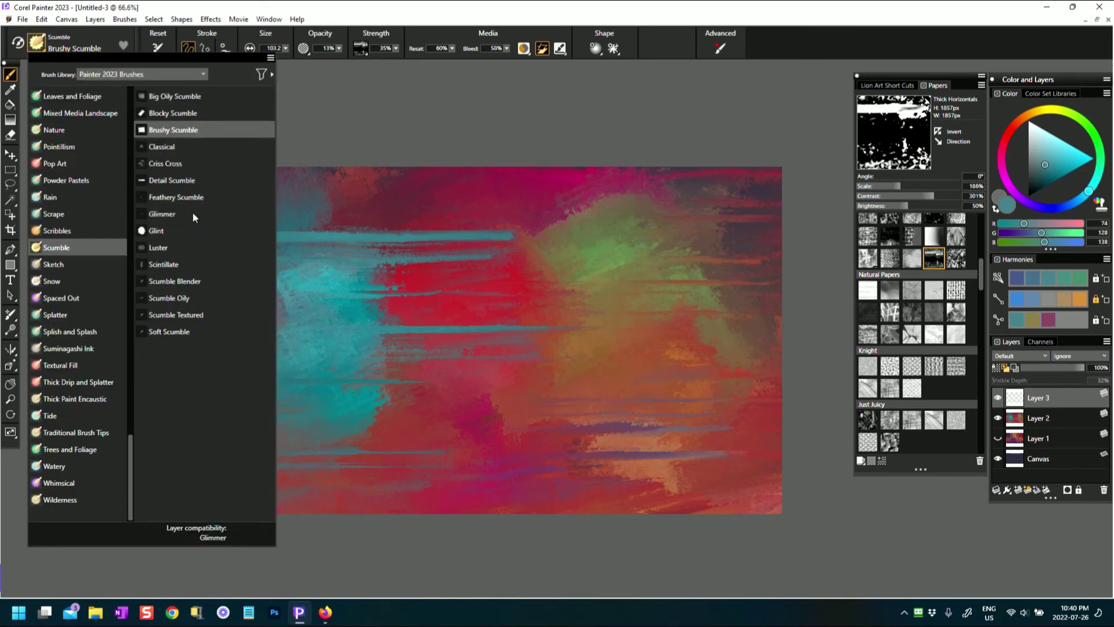
pyautogui.click(186, 113)
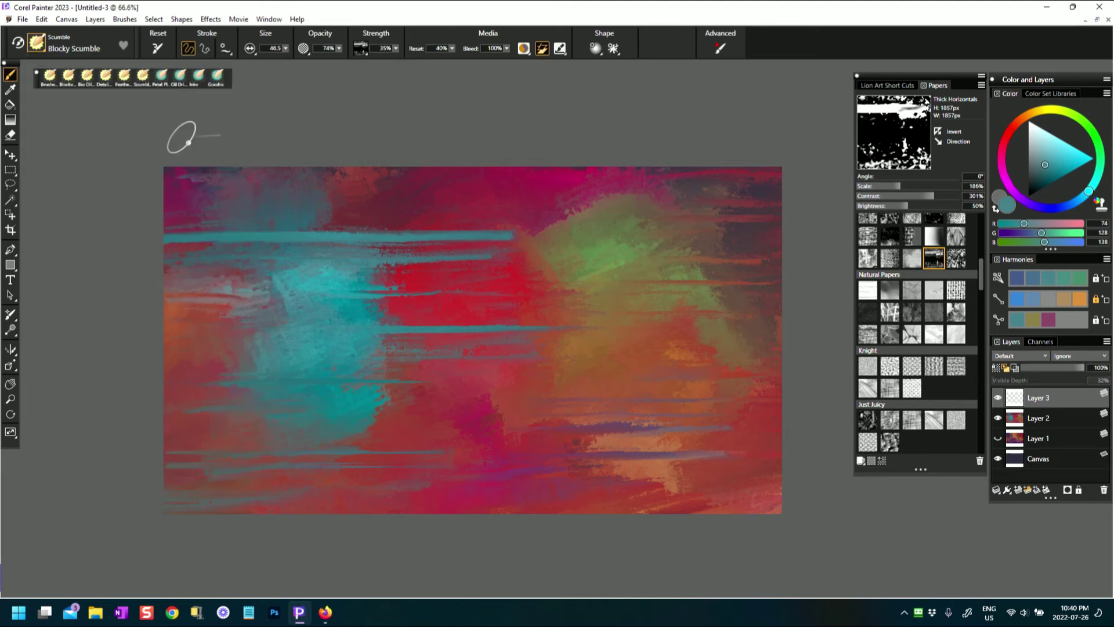
pyautogui.click(43, 41)
pyautogui.click(163, 95)
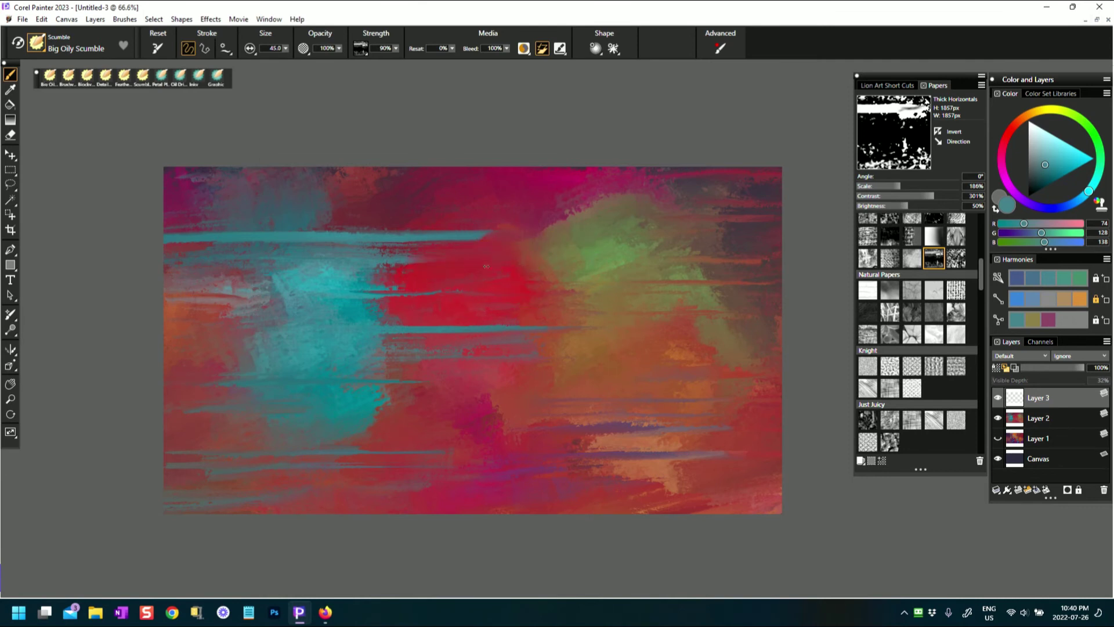
pyautogui.moveTo(326, 237)
pyautogui.mouseDown()
pyautogui.moveTo(378, 219)
pyautogui.moveTo(330, 238)
pyautogui.moveTo(373, 250)
pyautogui.mouseUp()
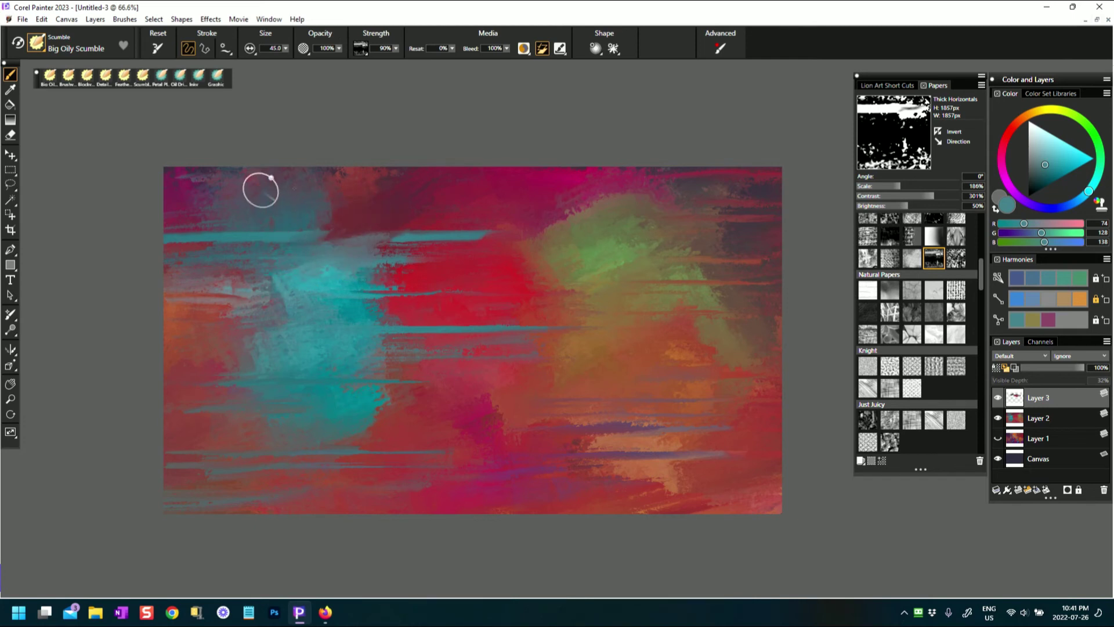
# Activate Layer 2 and blend its teal, red, green and orange areas with Big Oily Scumble strokes
pyautogui.click(1014, 420)
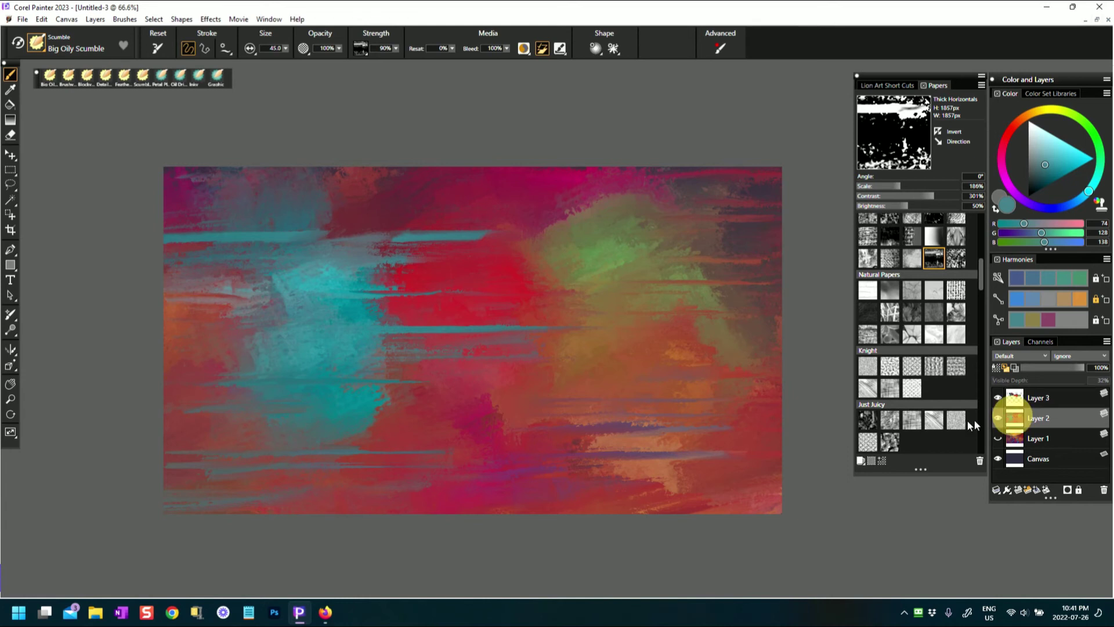
pyautogui.click(340, 249)
pyautogui.click(231, 239)
pyautogui.moveTo(201, 300)
pyautogui.mouseDown()
pyautogui.moveTo(204, 316)
pyautogui.moveTo(134, 315)
pyautogui.mouseUp()
pyautogui.moveTo(470, 287)
pyautogui.mouseDown()
pyautogui.moveTo(308, 300)
pyautogui.moveTo(513, 267)
pyautogui.mouseUp()
pyautogui.moveTo(596, 261)
pyautogui.mouseDown()
pyautogui.moveTo(589, 244)
pyautogui.moveTo(661, 202)
pyautogui.mouseUp()
pyautogui.moveTo(679, 256); pyautogui.dragTo(622, 314)
pyautogui.moveTo(614, 394); pyautogui.dragTo(661, 398)
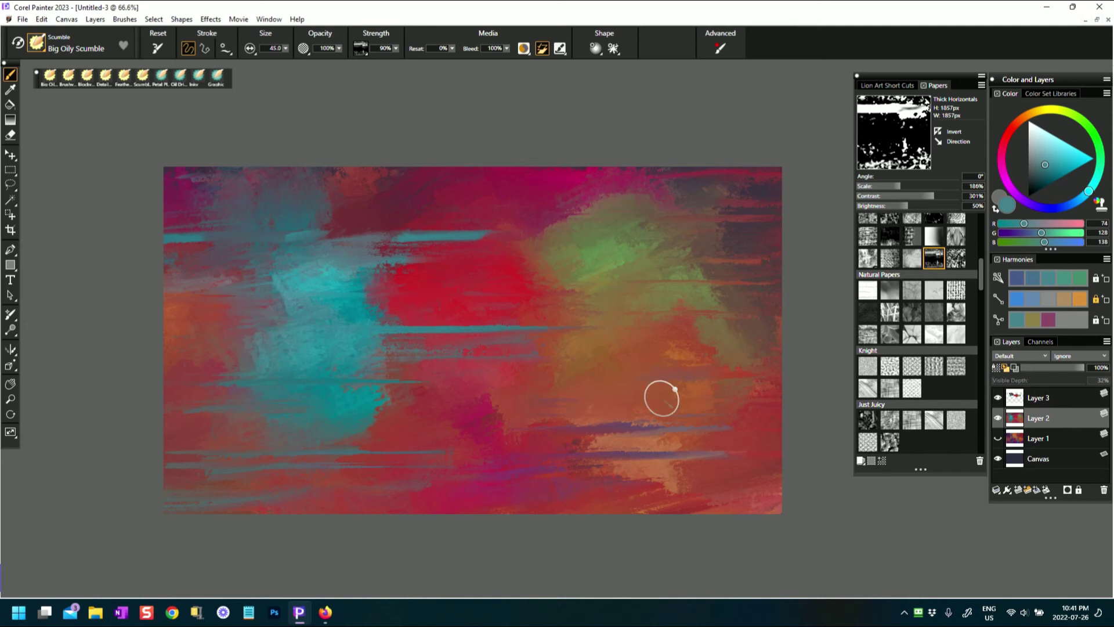
pyautogui.moveTo(577, 439); pyautogui.dragTo(818, 414)
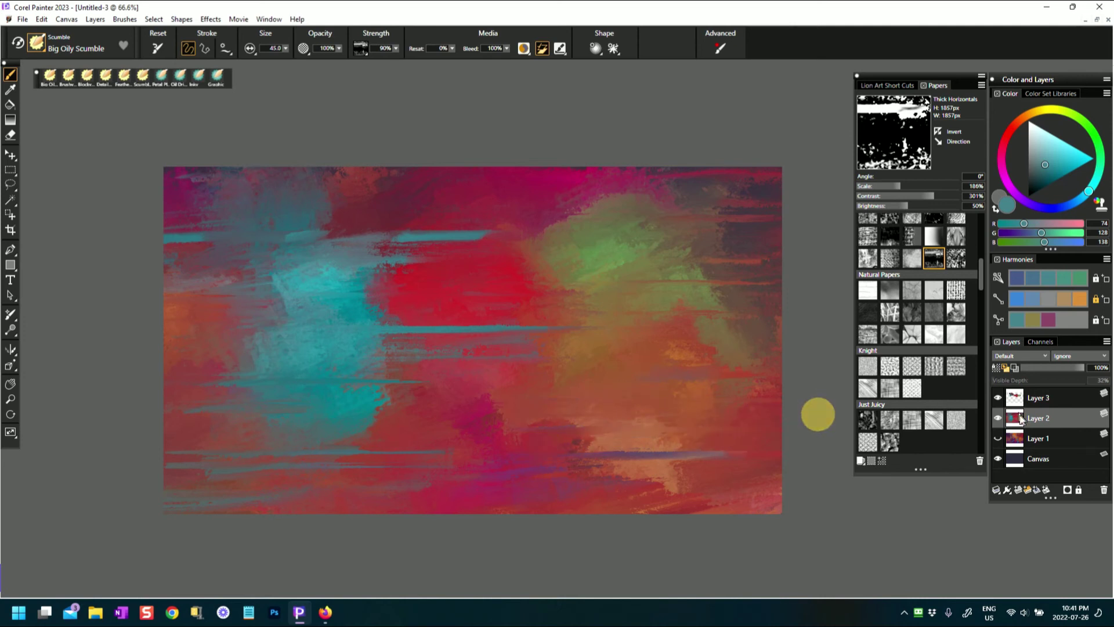
# Activate Layer 3 and, with the Blocky Scumble brush, streak teal across the upper left and sampled muted red (RGB 154, 53, 61) across the right half
pyautogui.click(1014, 400)
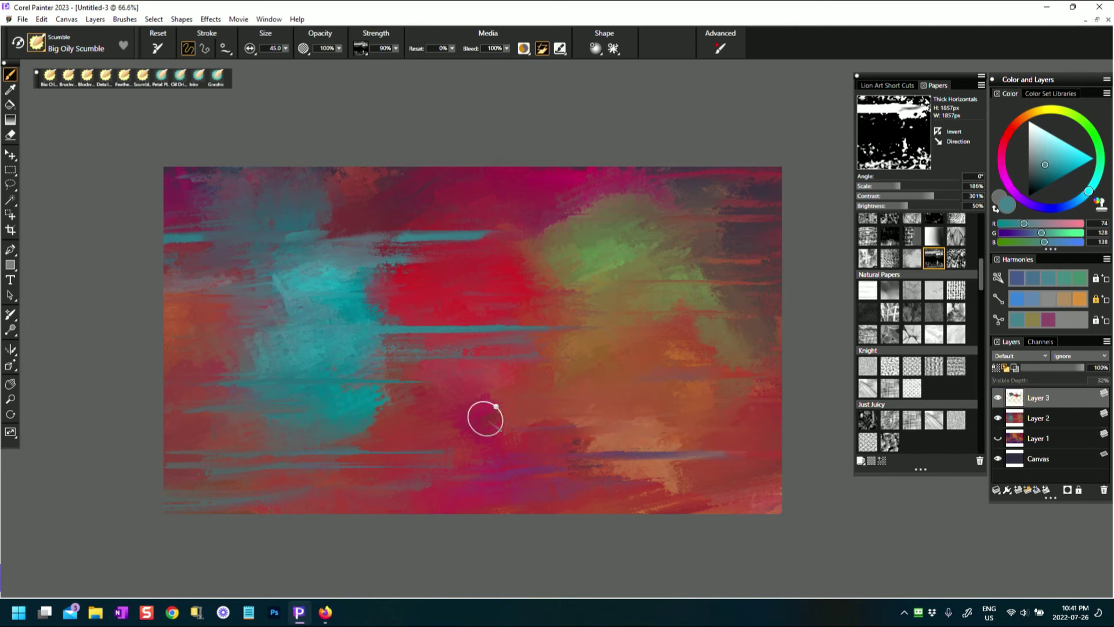
pyautogui.click(46, 48)
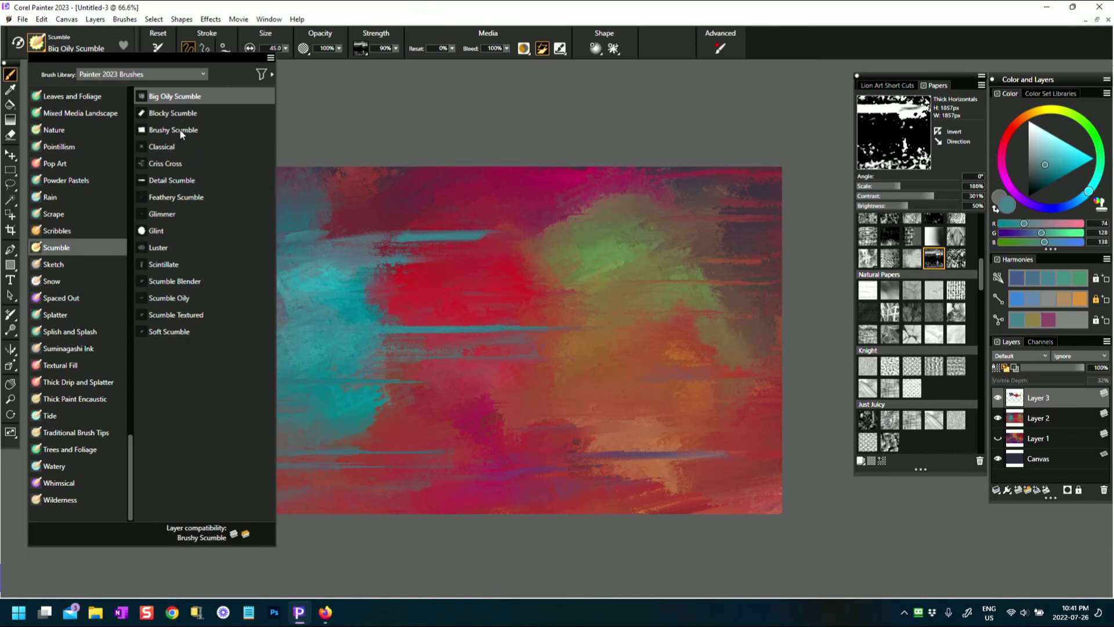
pyautogui.click(171, 112)
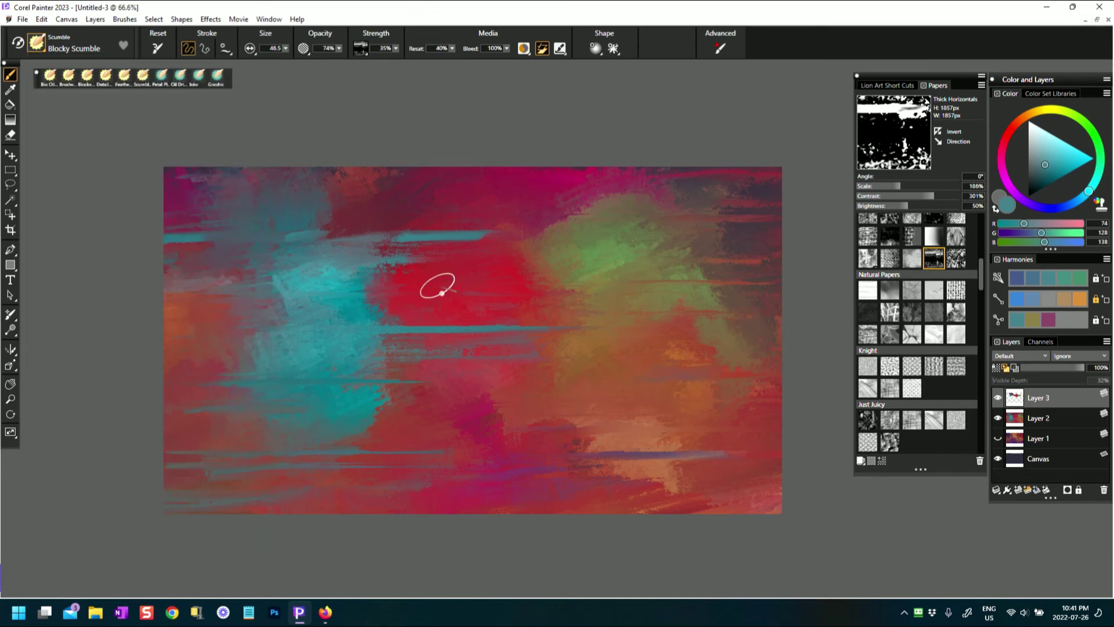
pyautogui.moveTo(363, 244)
pyautogui.mouseDown()
pyautogui.moveTo(232, 258)
pyautogui.moveTo(222, 244)
pyautogui.mouseUp()
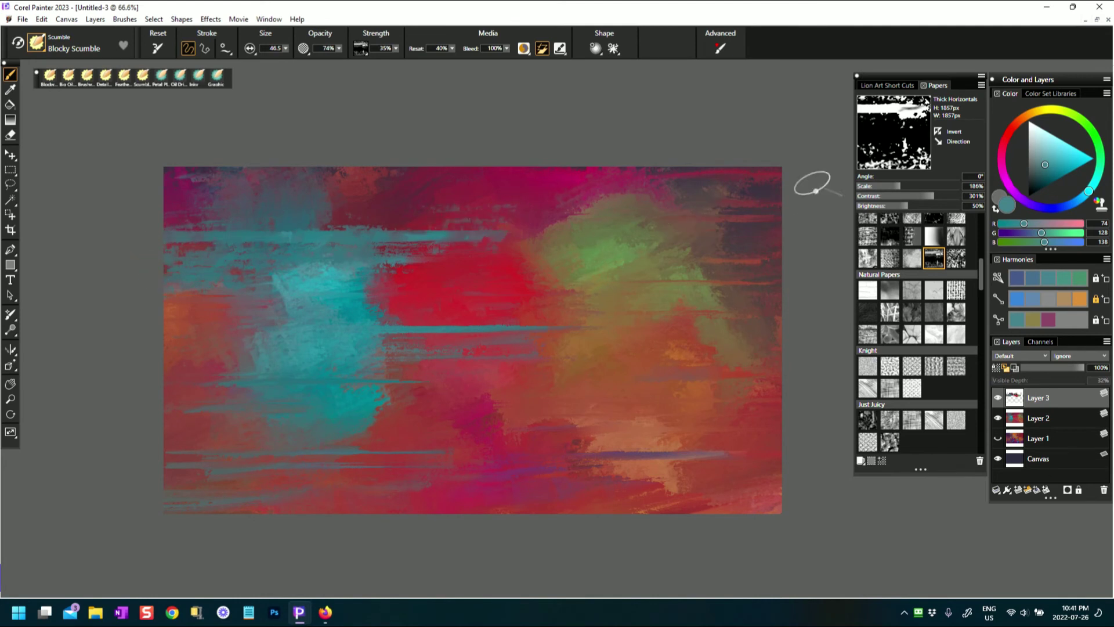
pyautogui.keyDown('alt'); pyautogui.click(490, 262); pyautogui.keyUp('alt')
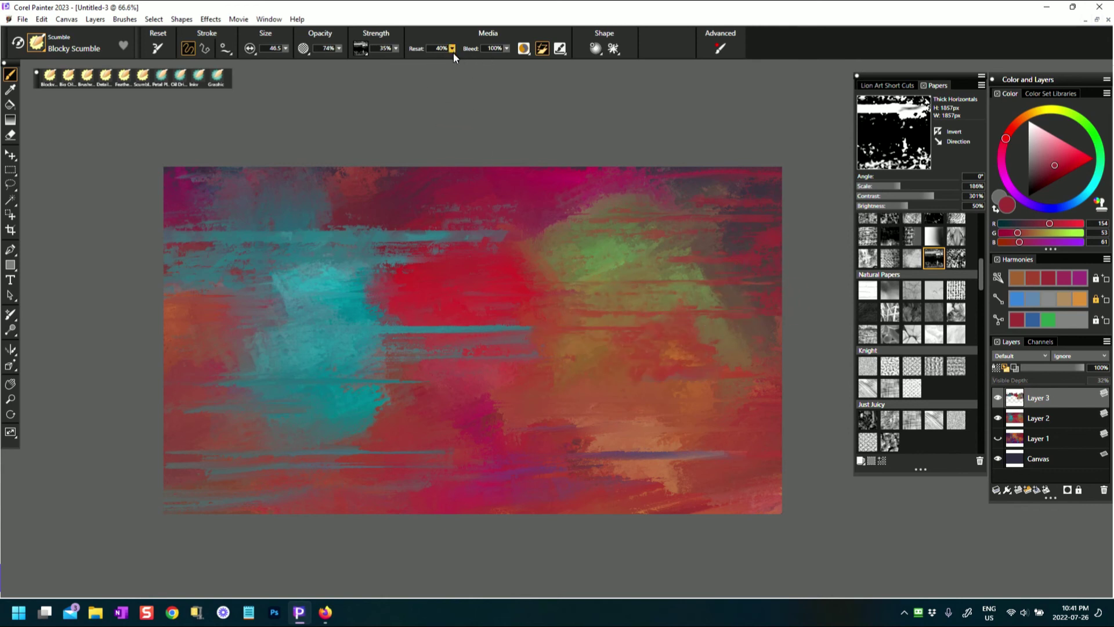
pyautogui.moveTo(560, 451); pyautogui.dragTo(681, 448)
# Choose a saturated blue (RGB 32, 113, 194) and paint horizontal streaks at mid-height, along the top corners and across the bottom of the canvas
pyautogui.click(1071, 163)
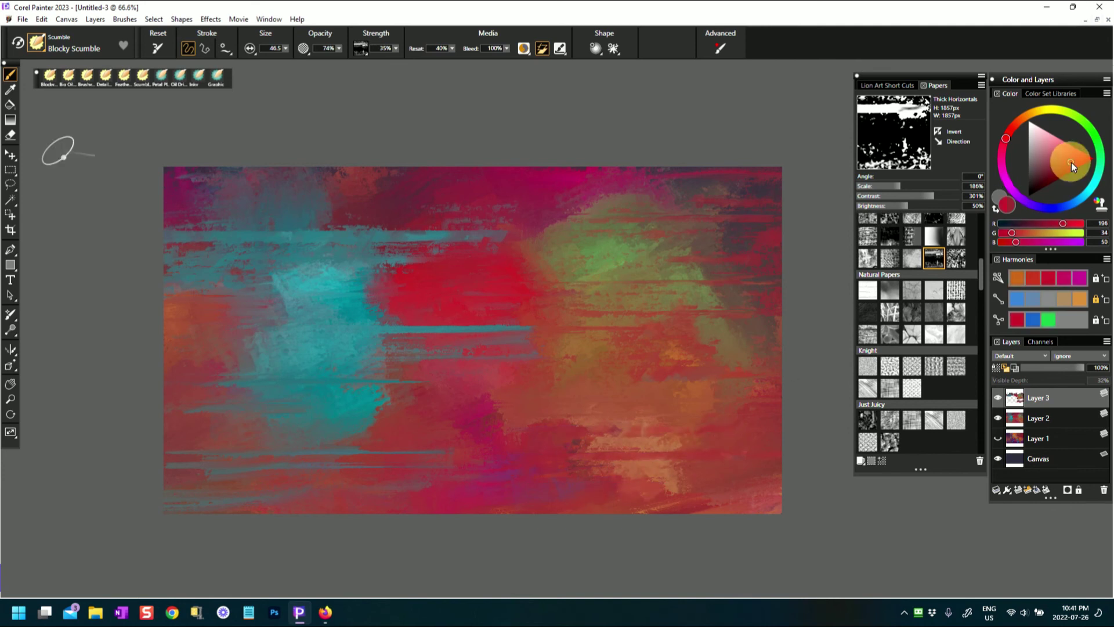
pyautogui.click(1071, 204)
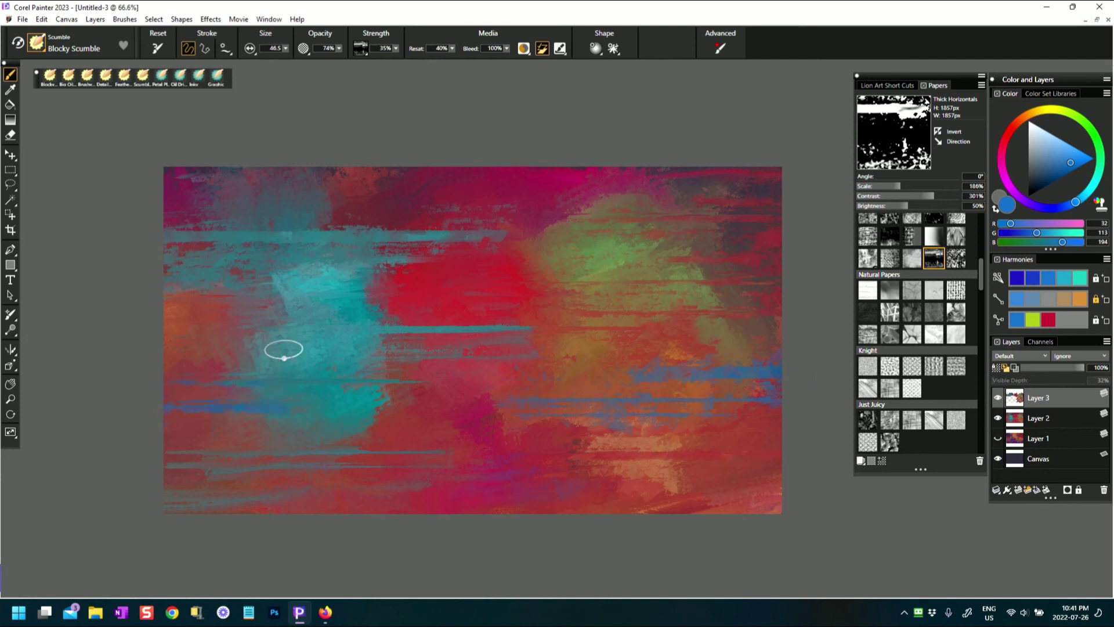
pyautogui.moveTo(621, 174); pyautogui.dragTo(818, 174)
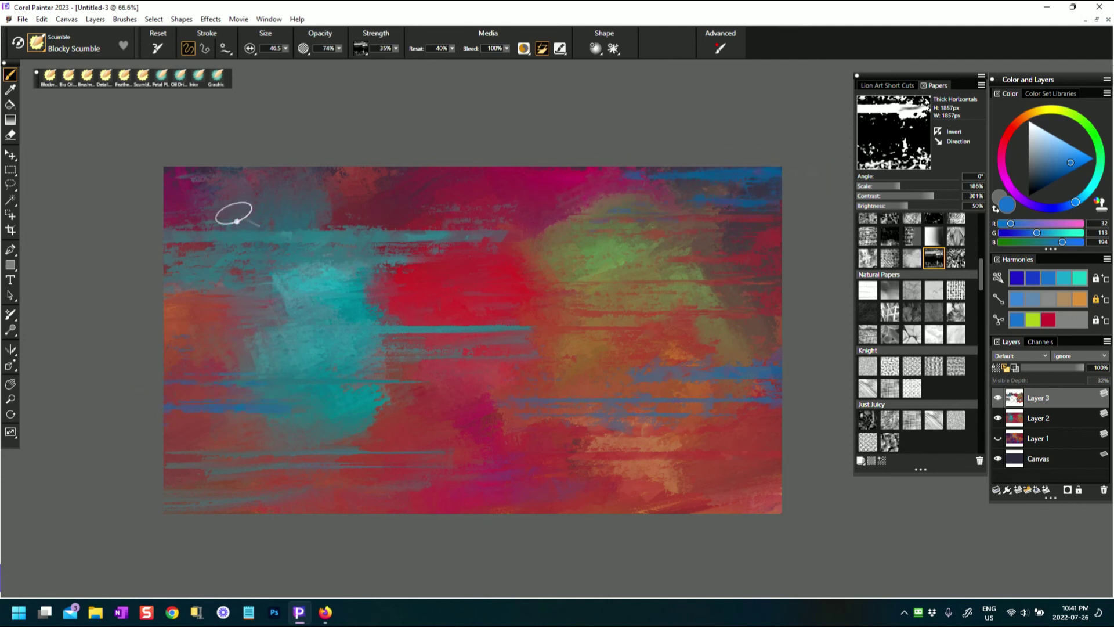
pyautogui.moveTo(406, 464)
pyautogui.mouseDown()
pyautogui.moveTo(547, 462)
pyautogui.moveTo(565, 469)
pyautogui.moveTo(574, 510)
pyautogui.moveTo(705, 498)
pyautogui.mouseUp()
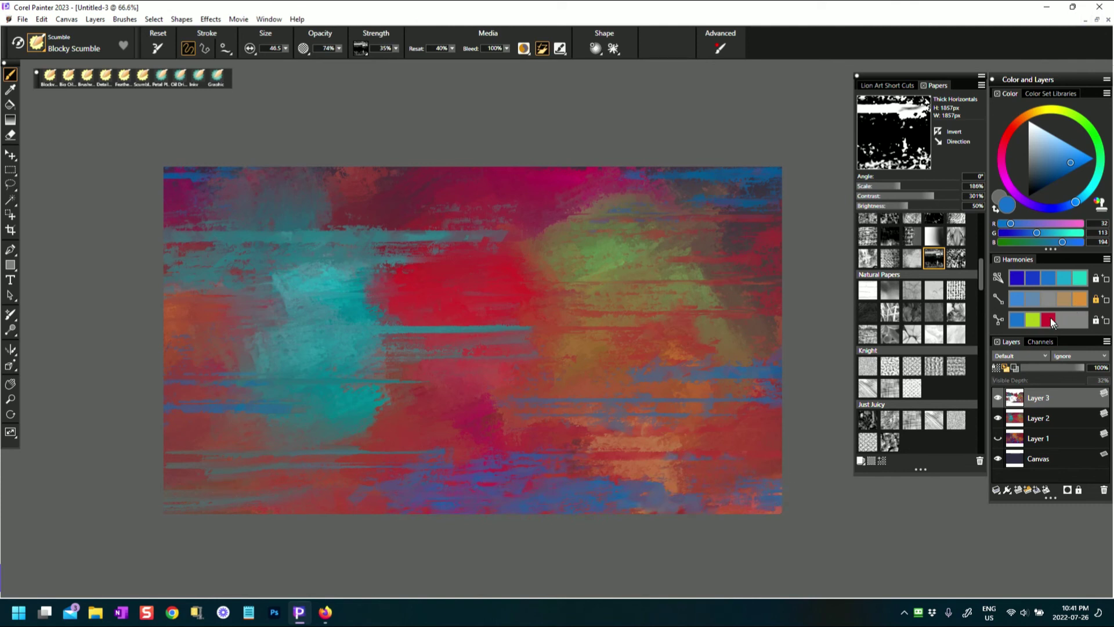
# Paint harmony orange (RGB 206, 139, 62) streaks across the lower canvas and upper center, and sampled magenta (RGB 138, 41, 86) at the upper edges
pyautogui.click(1075, 301)
pyautogui.moveTo(399, 455)
pyautogui.mouseDown()
pyautogui.moveTo(528, 441)
pyautogui.moveTo(324, 466)
pyautogui.moveTo(168, 461)
pyautogui.moveTo(175, 476)
pyautogui.mouseUp()
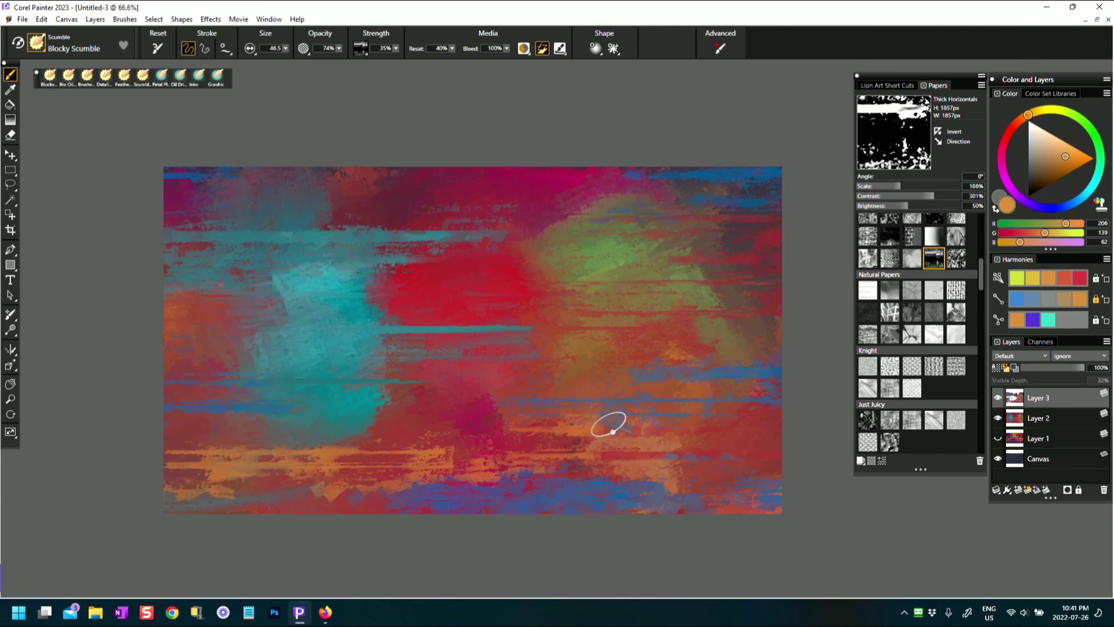
pyautogui.moveTo(613, 431); pyautogui.dragTo(750, 426)
pyautogui.moveTo(561, 236); pyautogui.dragTo(574, 251)
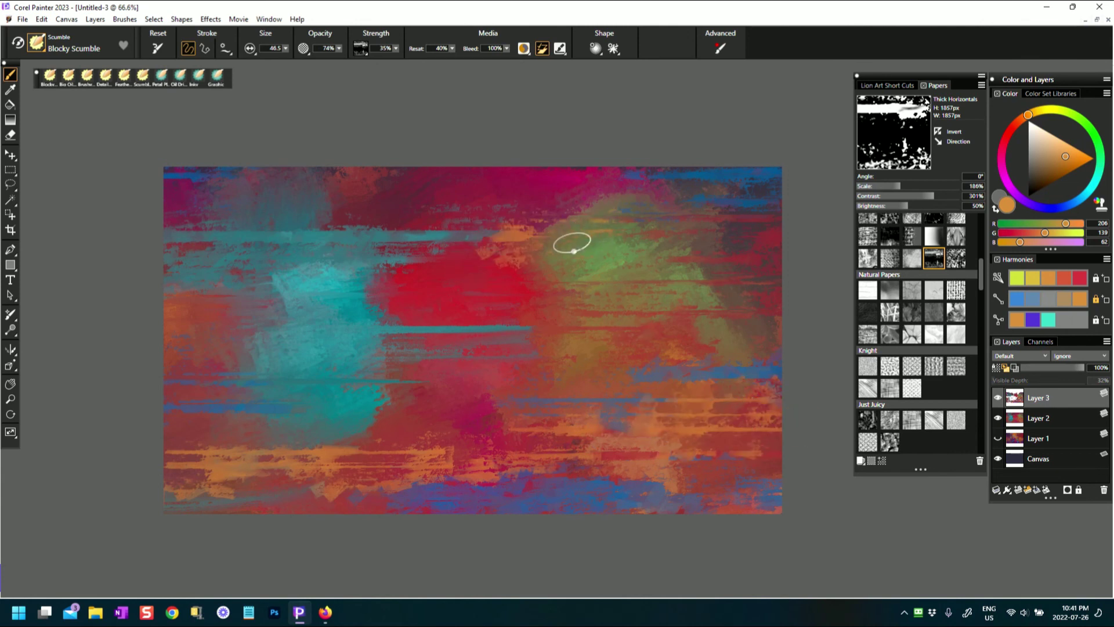
pyautogui.keyDown('alt'); pyautogui.click(557, 184); pyautogui.keyUp('alt')
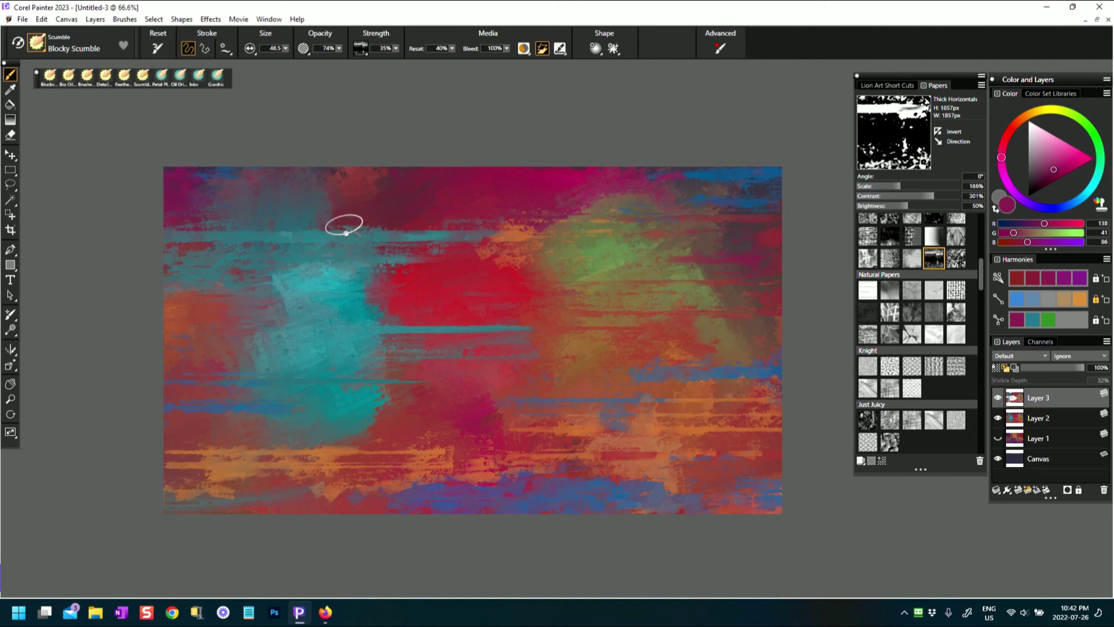
# Choose near-white (RGB 236, 236, 236) and scumble it over the teal area, the lower-left streaks and the lower-right orange area
pyautogui.moveTo(1036, 138); pyautogui.dragTo(1029, 126)
pyautogui.moveTo(348, 293)
pyautogui.mouseDown()
pyautogui.moveTo(323, 311)
pyautogui.moveTo(325, 374)
pyautogui.moveTo(298, 315)
pyautogui.moveTo(344, 396)
pyautogui.moveTo(299, 328)
pyautogui.moveTo(318, 410)
pyautogui.moveTo(279, 386)
pyautogui.mouseUp()
pyautogui.moveTo(180, 388)
pyautogui.mouseDown()
pyautogui.moveTo(330, 387)
pyautogui.moveTo(303, 403)
pyautogui.moveTo(352, 384)
pyautogui.moveTo(370, 438)
pyautogui.moveTo(275, 410)
pyautogui.moveTo(174, 464)
pyautogui.mouseUp()
pyautogui.moveTo(667, 377)
pyautogui.mouseDown()
pyautogui.moveTo(746, 390)
pyautogui.moveTo(667, 406)
pyautogui.moveTo(626, 452)
pyautogui.mouseUp()
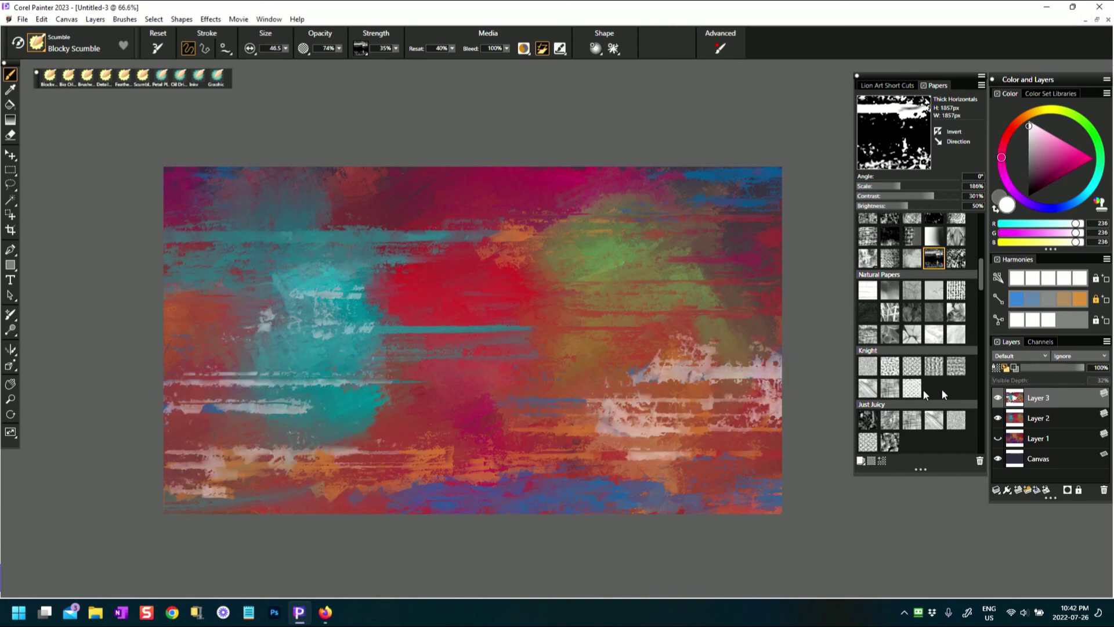
# Cover much of the lower-right white patch with harmony orange (RGB 206, 139, 62) and a sampled green (RGB 122, 143, 91)
pyautogui.click(1080, 299)
pyautogui.moveTo(702, 363)
pyautogui.mouseDown()
pyautogui.moveTo(659, 368)
pyautogui.moveTo(741, 350)
pyautogui.moveTo(780, 389)
pyautogui.mouseUp()
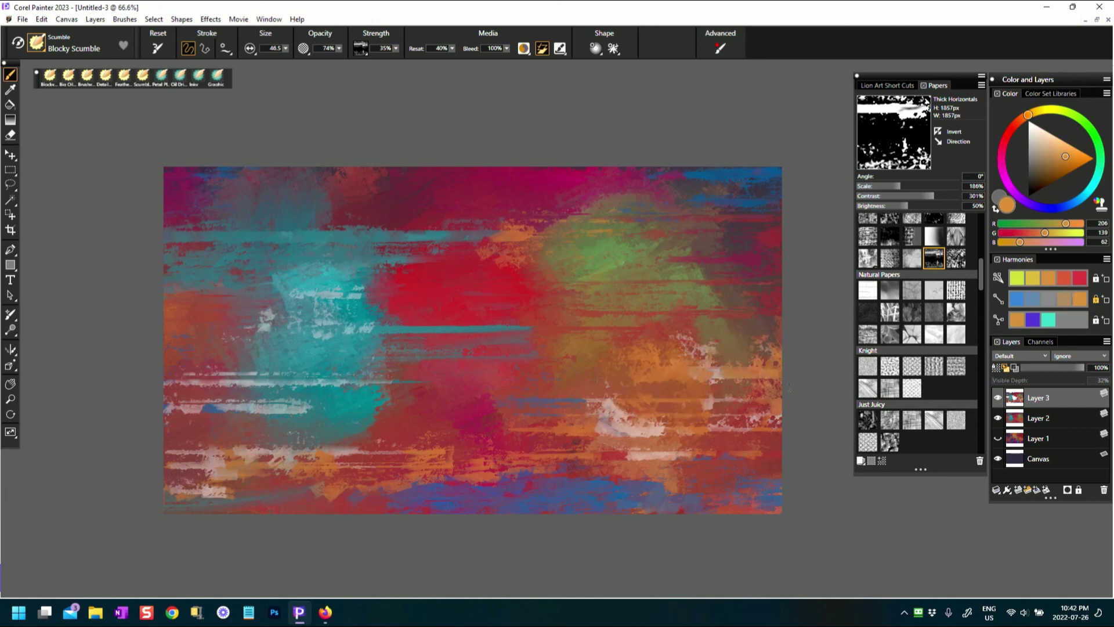
pyautogui.keyDown('alt'); pyautogui.click(615, 267); pyautogui.keyUp('alt')
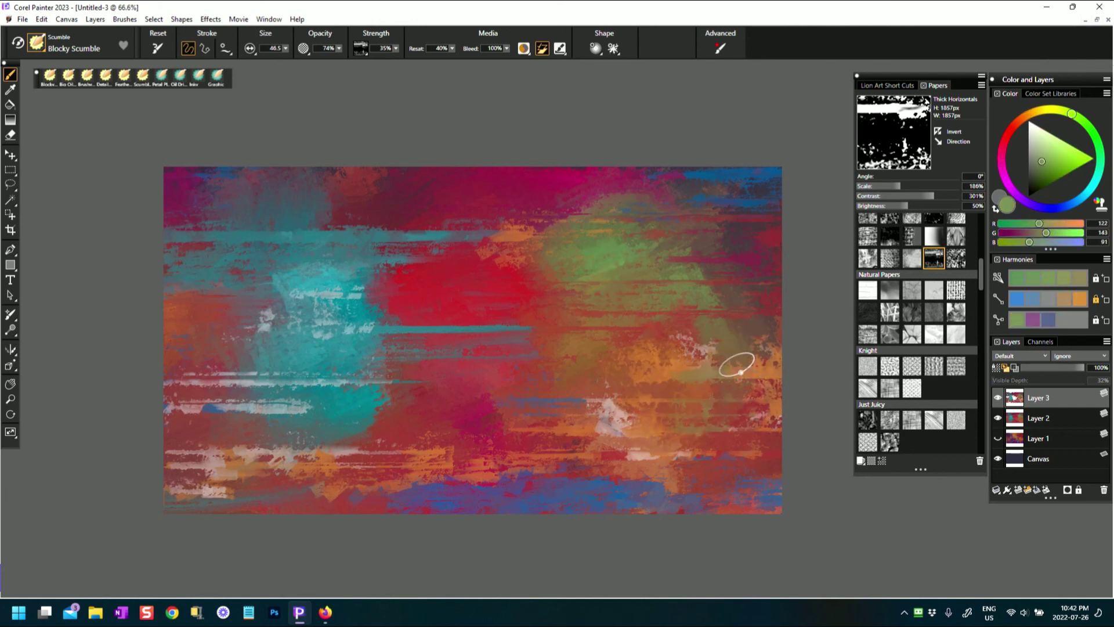
# Add darker green at the canvas's right edge and blend a sampled brown (RGB 141, 90, 60) over the lower-right orange area
pyautogui.click(1047, 186)
pyautogui.moveTo(721, 368)
pyautogui.mouseDown()
pyautogui.moveTo(777, 357)
pyautogui.moveTo(771, 366)
pyautogui.mouseUp()
pyautogui.keyDown('alt'); pyautogui.click(641, 360); pyautogui.keyUp('alt')
pyautogui.moveTo(651, 362)
pyautogui.mouseDown()
pyautogui.moveTo(684, 346)
pyautogui.moveTo(704, 377)
pyautogui.mouseUp()
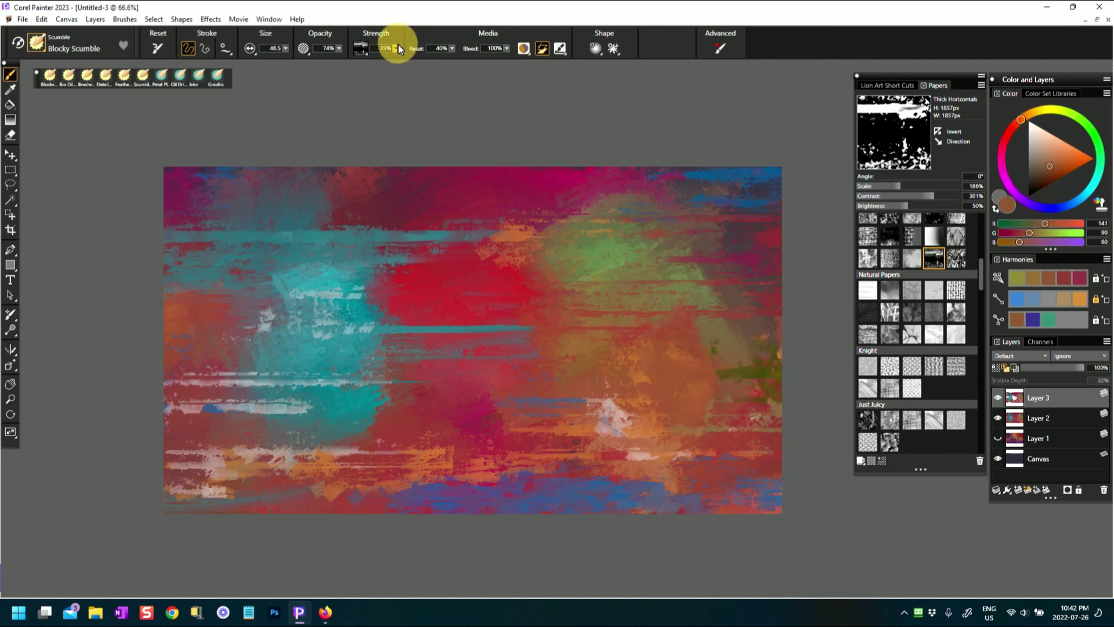
# Set the brush's Reset to 100% and paint a sampled pale pink-beige (RGB 172, 150, 142) across the lower-right and lower-left areas
pyautogui.click(451, 48)
pyautogui.moveTo(440, 60); pyautogui.dragTo(447, 58)
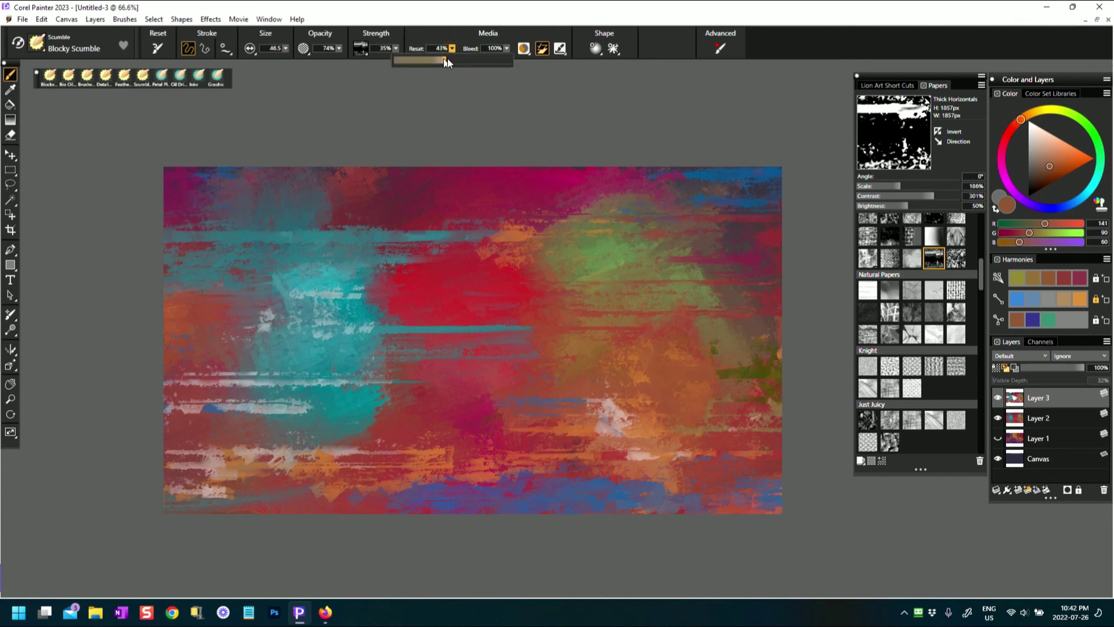
pyautogui.moveTo(514, 55); pyautogui.dragTo(535, 54)
pyautogui.moveTo(653, 409)
pyautogui.mouseDown()
pyautogui.moveTo(688, 441)
pyautogui.moveTo(607, 408)
pyautogui.moveTo(626, 432)
pyautogui.moveTo(615, 391)
pyautogui.moveTo(626, 412)
pyautogui.moveTo(685, 371)
pyautogui.moveTo(778, 383)
pyautogui.mouseUp()
pyautogui.keyDown('alt'); pyautogui.click(608, 408); pyautogui.keyUp('alt')
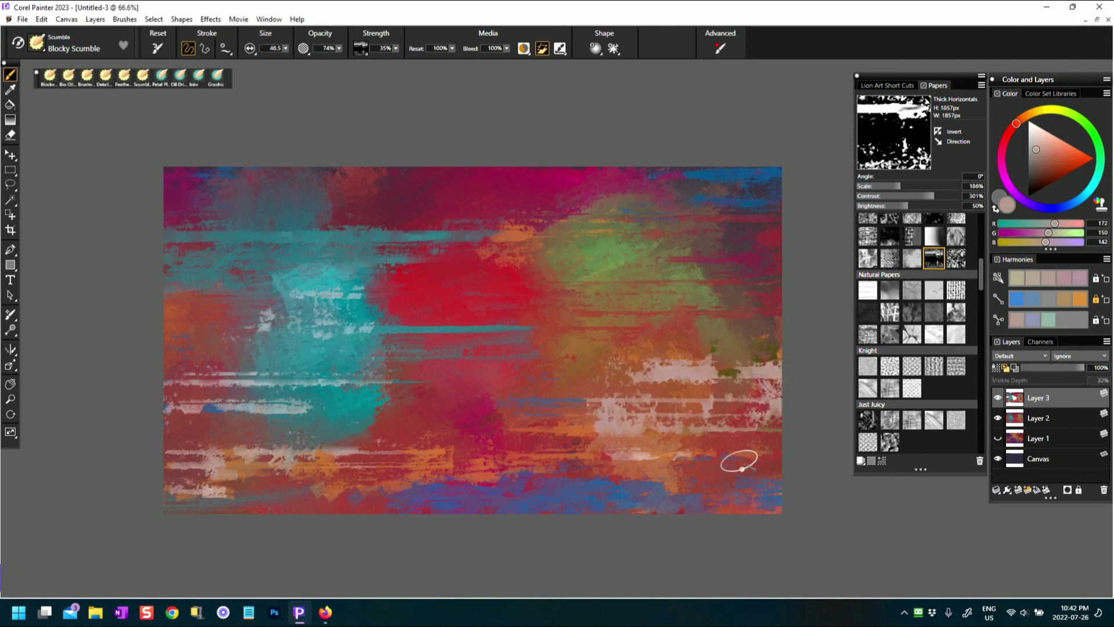
pyautogui.moveTo(327, 494); pyautogui.dragTo(269, 500)
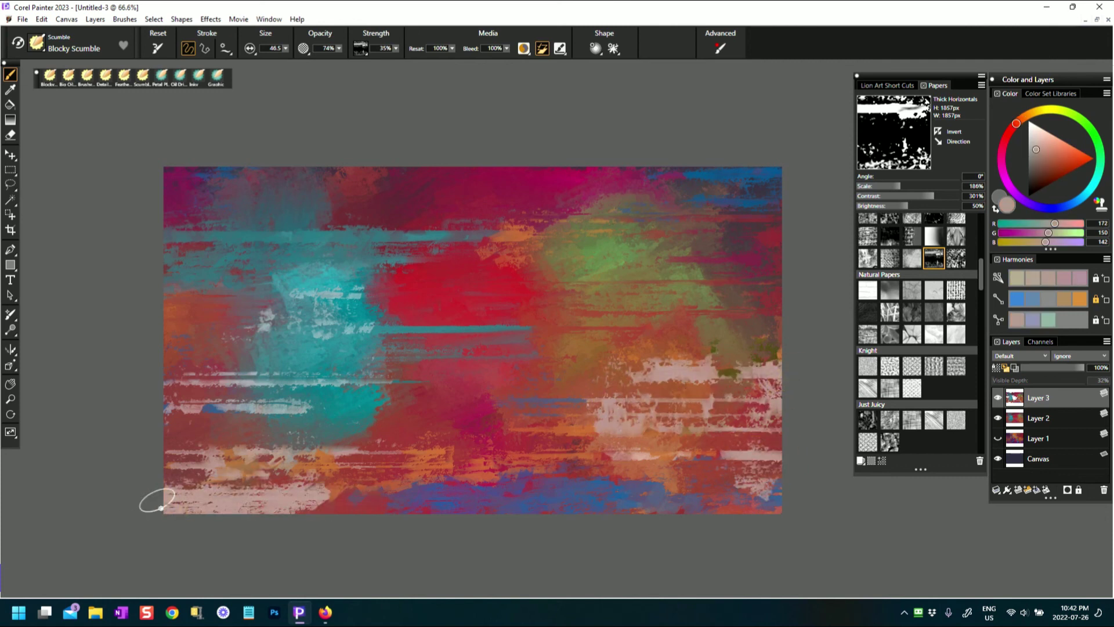
# Choose a vivid red-orange (RGB 194, 61, 16) and streak it across the upper right, left side, lower right and lower center
pyautogui.click(1073, 164)
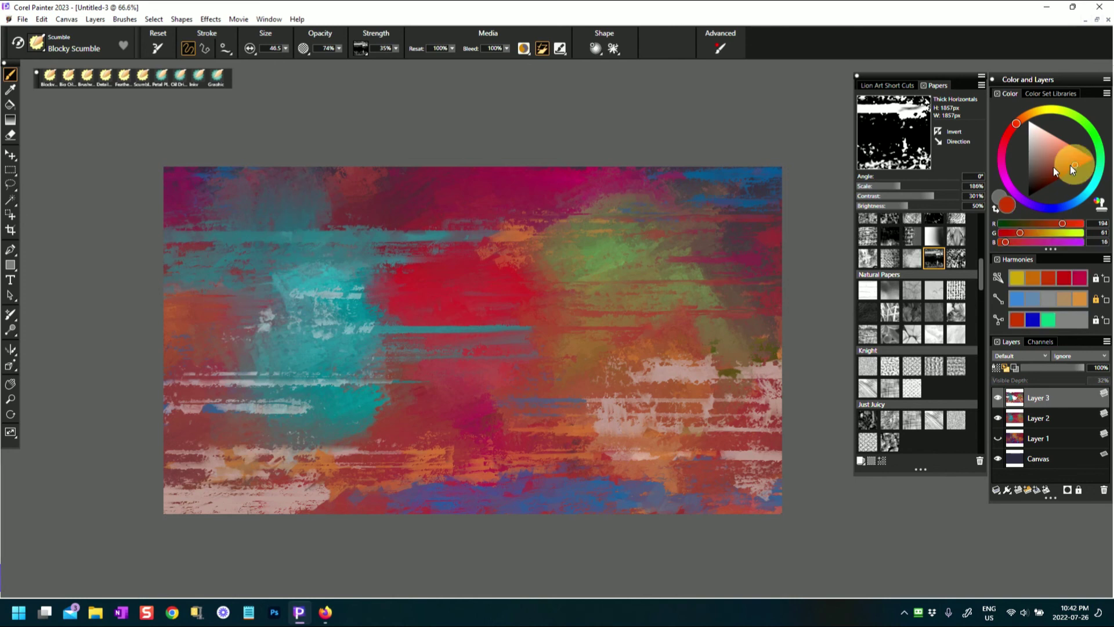
pyautogui.moveTo(615, 235); pyautogui.dragTo(720, 208)
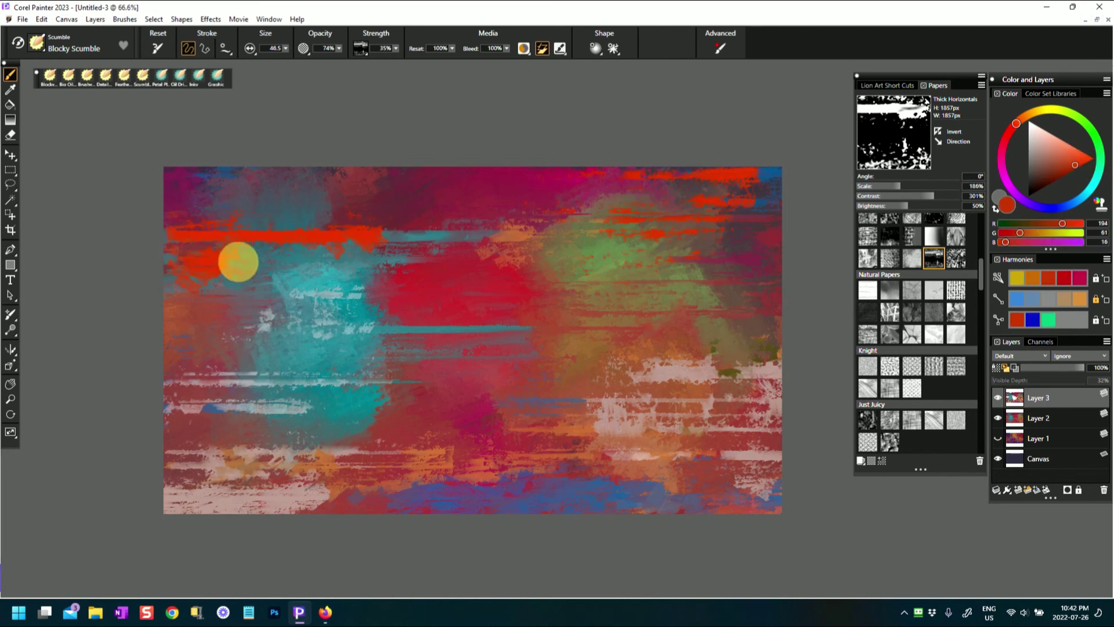
pyautogui.moveTo(238, 261)
pyautogui.mouseDown()
pyautogui.moveTo(249, 302)
pyautogui.moveTo(236, 361)
pyautogui.moveTo(256, 406)
pyautogui.mouseUp()
pyautogui.moveTo(641, 415)
pyautogui.mouseDown()
pyautogui.moveTo(748, 409)
pyautogui.moveTo(715, 418)
pyautogui.mouseUp()
pyautogui.moveTo(526, 420)
pyautogui.mouseDown()
pyautogui.moveTo(442, 456)
pyautogui.moveTo(539, 438)
pyautogui.mouseUp()
# Choose the harmony crimson (RGB 193, 17, 75) and paint it over the central column, the upper-left corner and the right edge
pyautogui.click(1078, 278)
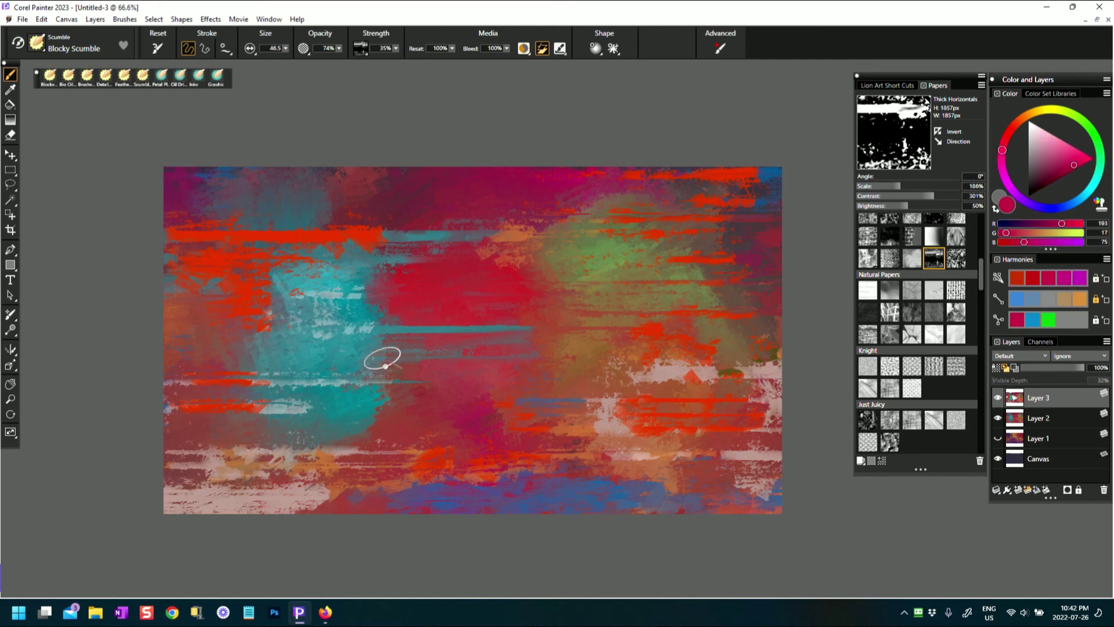
pyautogui.moveTo(406, 355); pyautogui.dragTo(491, 352)
pyautogui.moveTo(416, 454); pyautogui.dragTo(532, 473)
pyautogui.moveTo(480, 297); pyautogui.dragTo(512, 270)
pyautogui.moveTo(503, 187); pyautogui.dragTo(484, 177)
pyautogui.moveTo(232, 198); pyautogui.dragTo(163, 201)
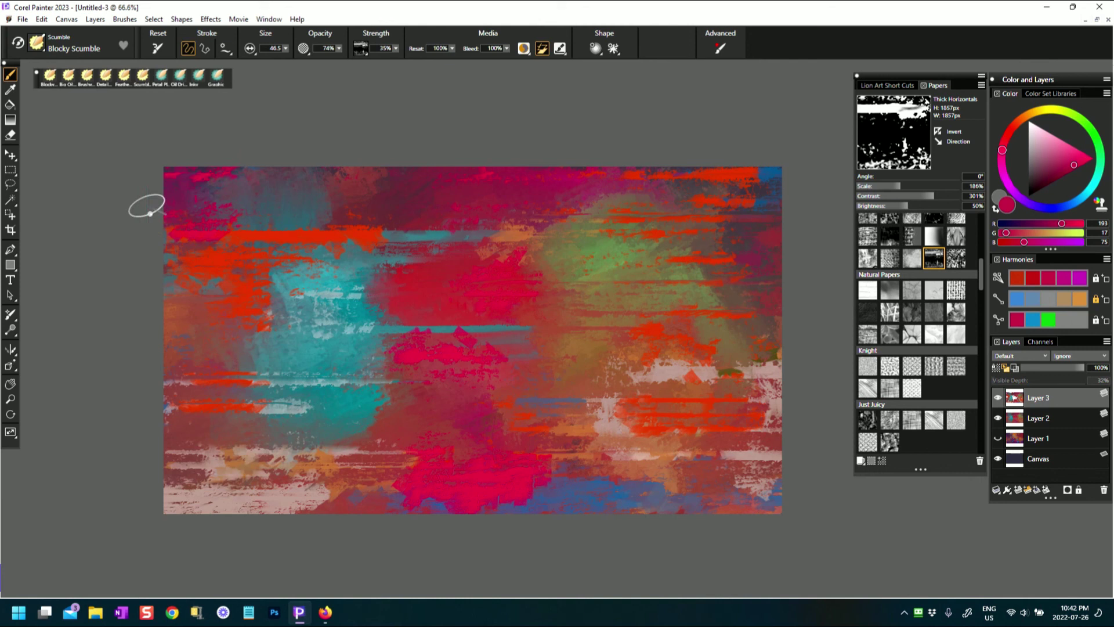
pyautogui.moveTo(739, 278); pyautogui.dragTo(778, 255)
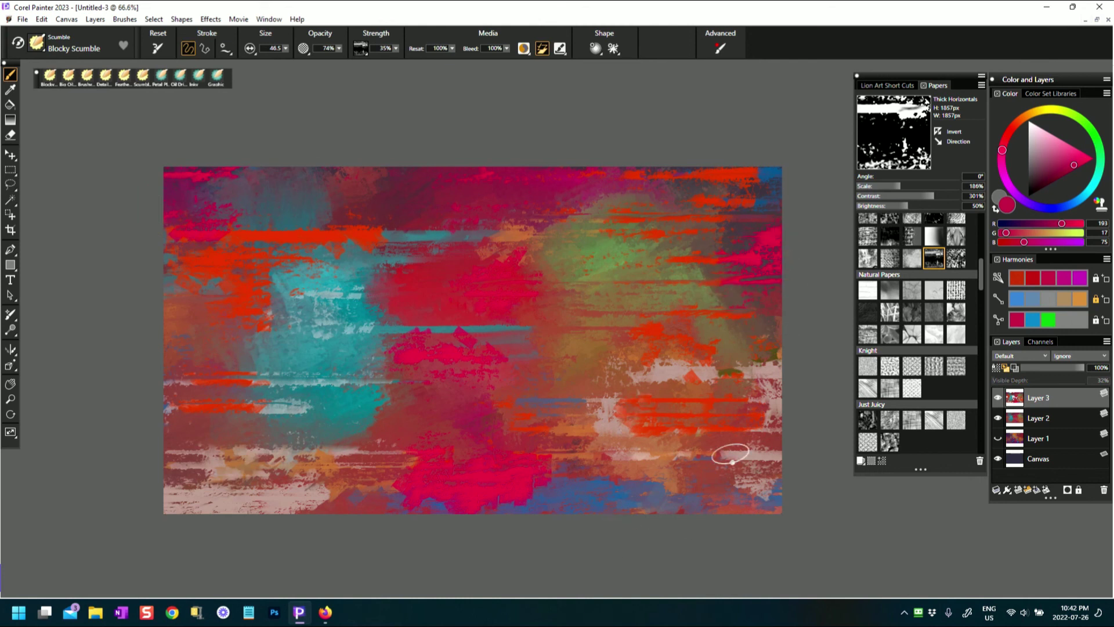
# Choose a light gray (RGB 214, 214, 214) and scumble highlights over the red center, the lower-left corner and the lower right
pyautogui.click(1028, 132)
pyautogui.moveTo(441, 287); pyautogui.dragTo(551, 256)
pyautogui.moveTo(363, 476); pyautogui.dragTo(165, 493)
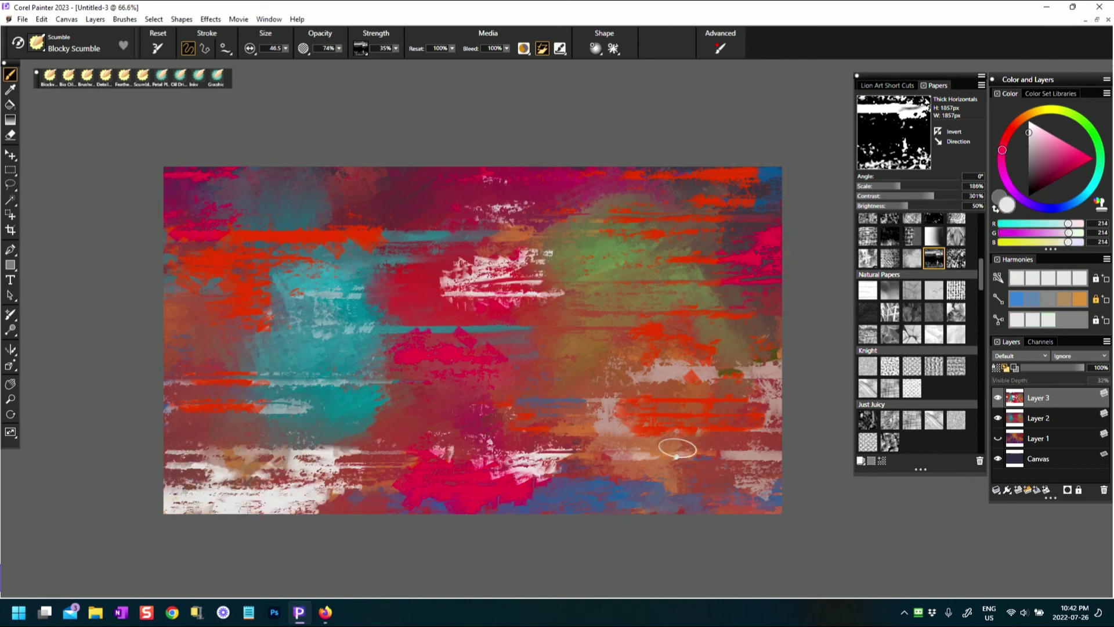
pyautogui.moveTo(611, 481); pyautogui.dragTo(691, 498)
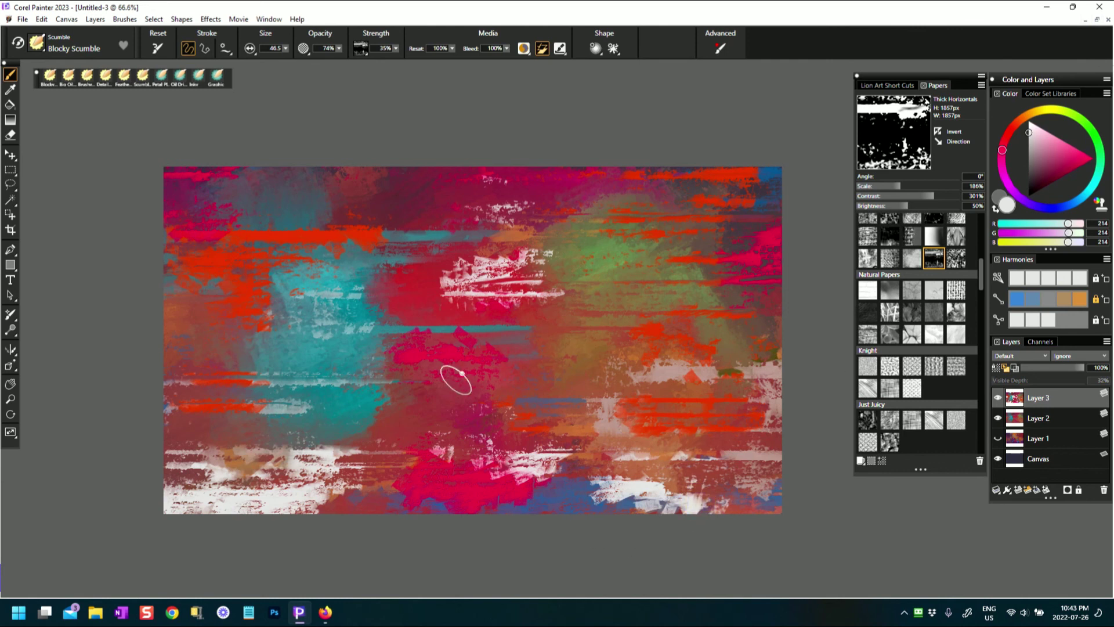